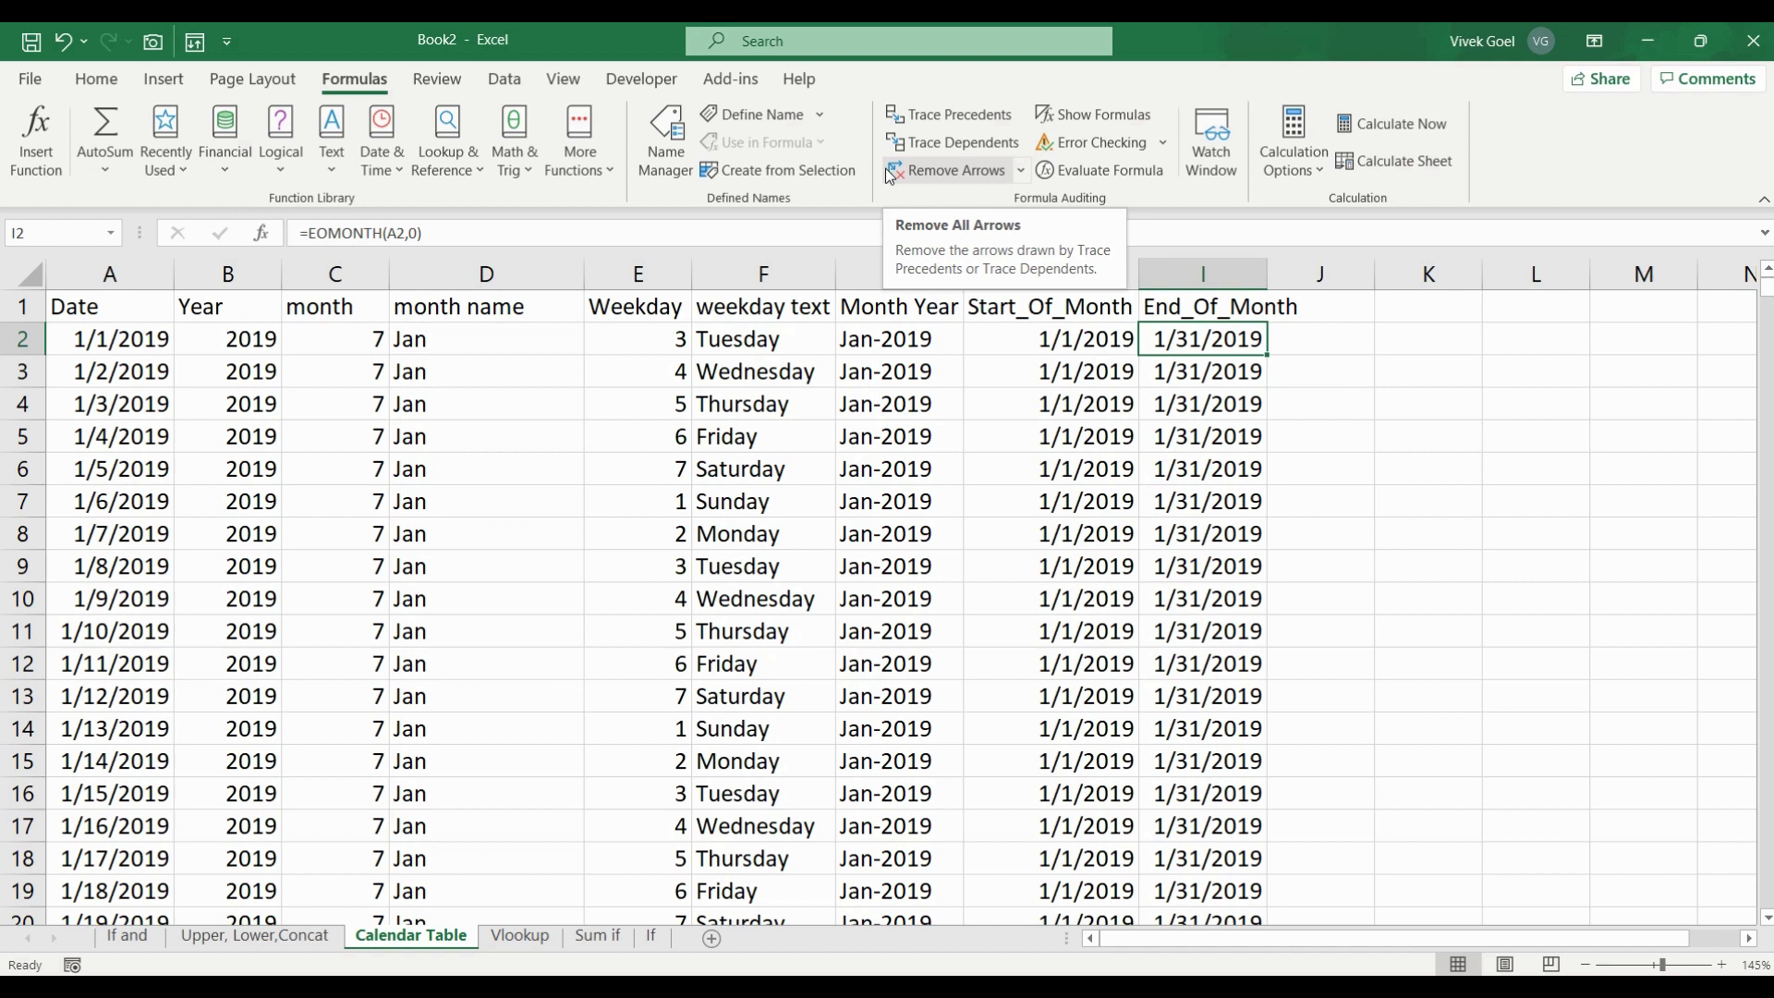
- Flip through the Vlookup, Sum if, Calendar Table and Upper, Lower,Concat sheets, then view E5's IF/AND bonus formula on If and
left_click(520, 936)
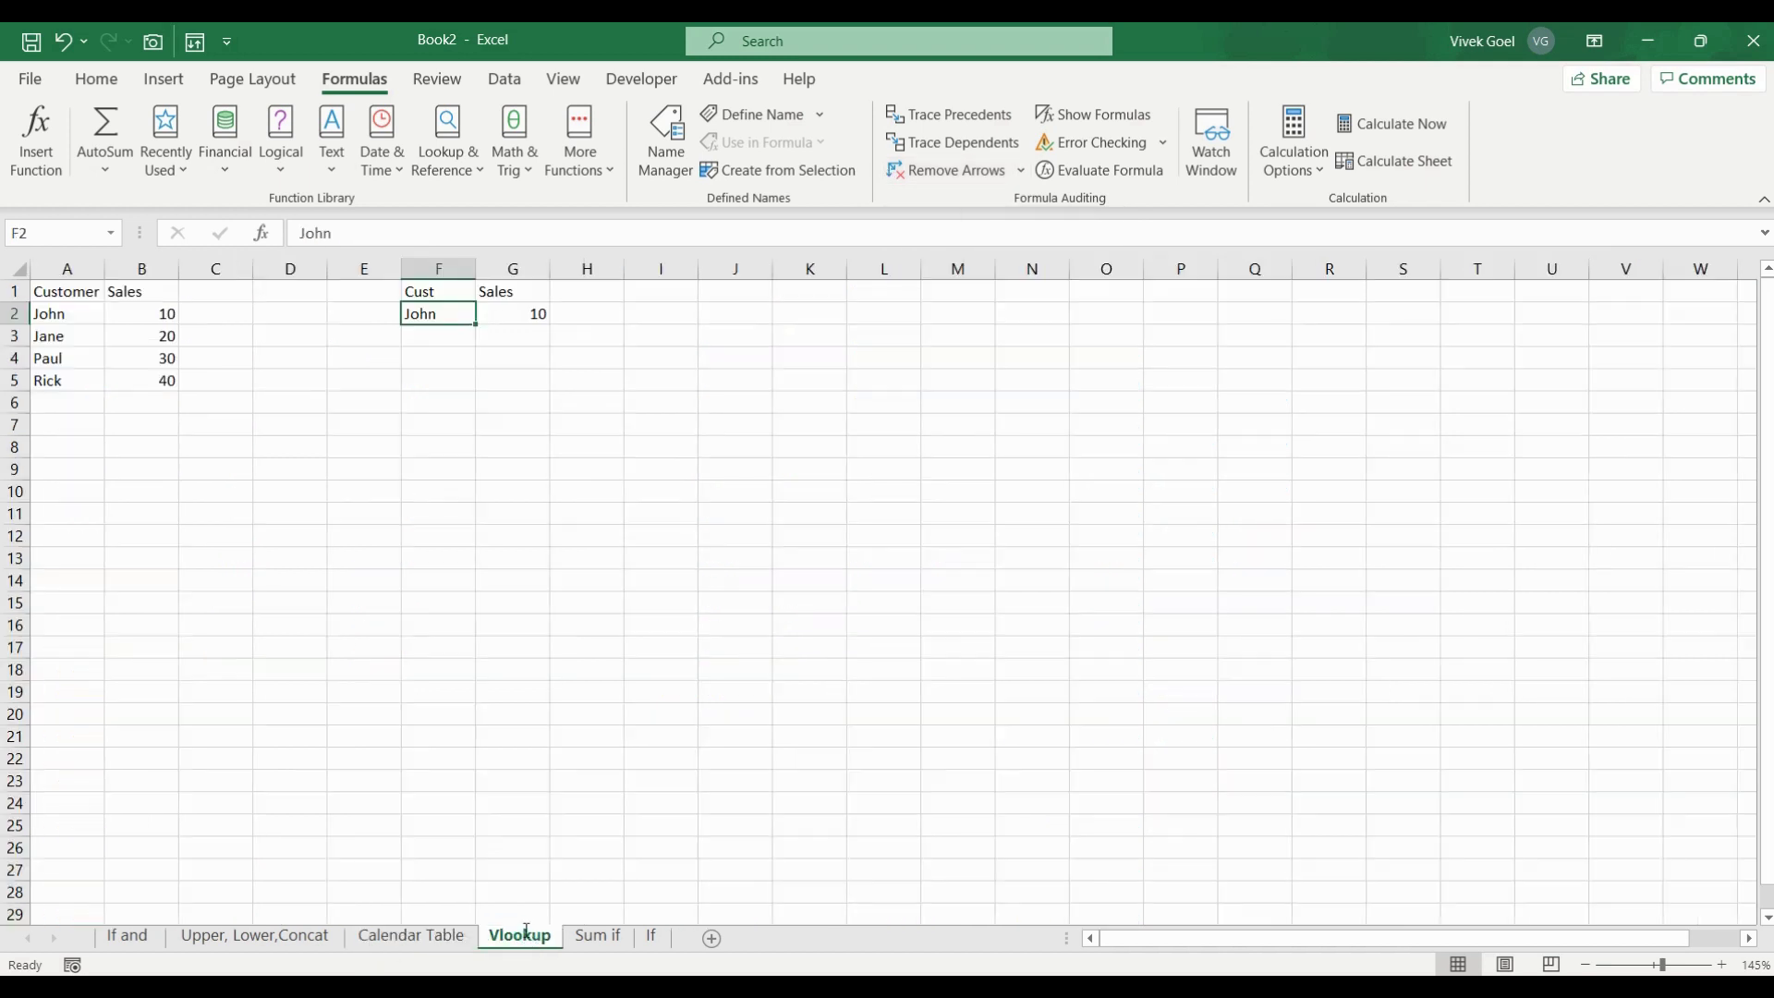
left_click(575, 936)
left_click(411, 935)
left_click(323, 937)
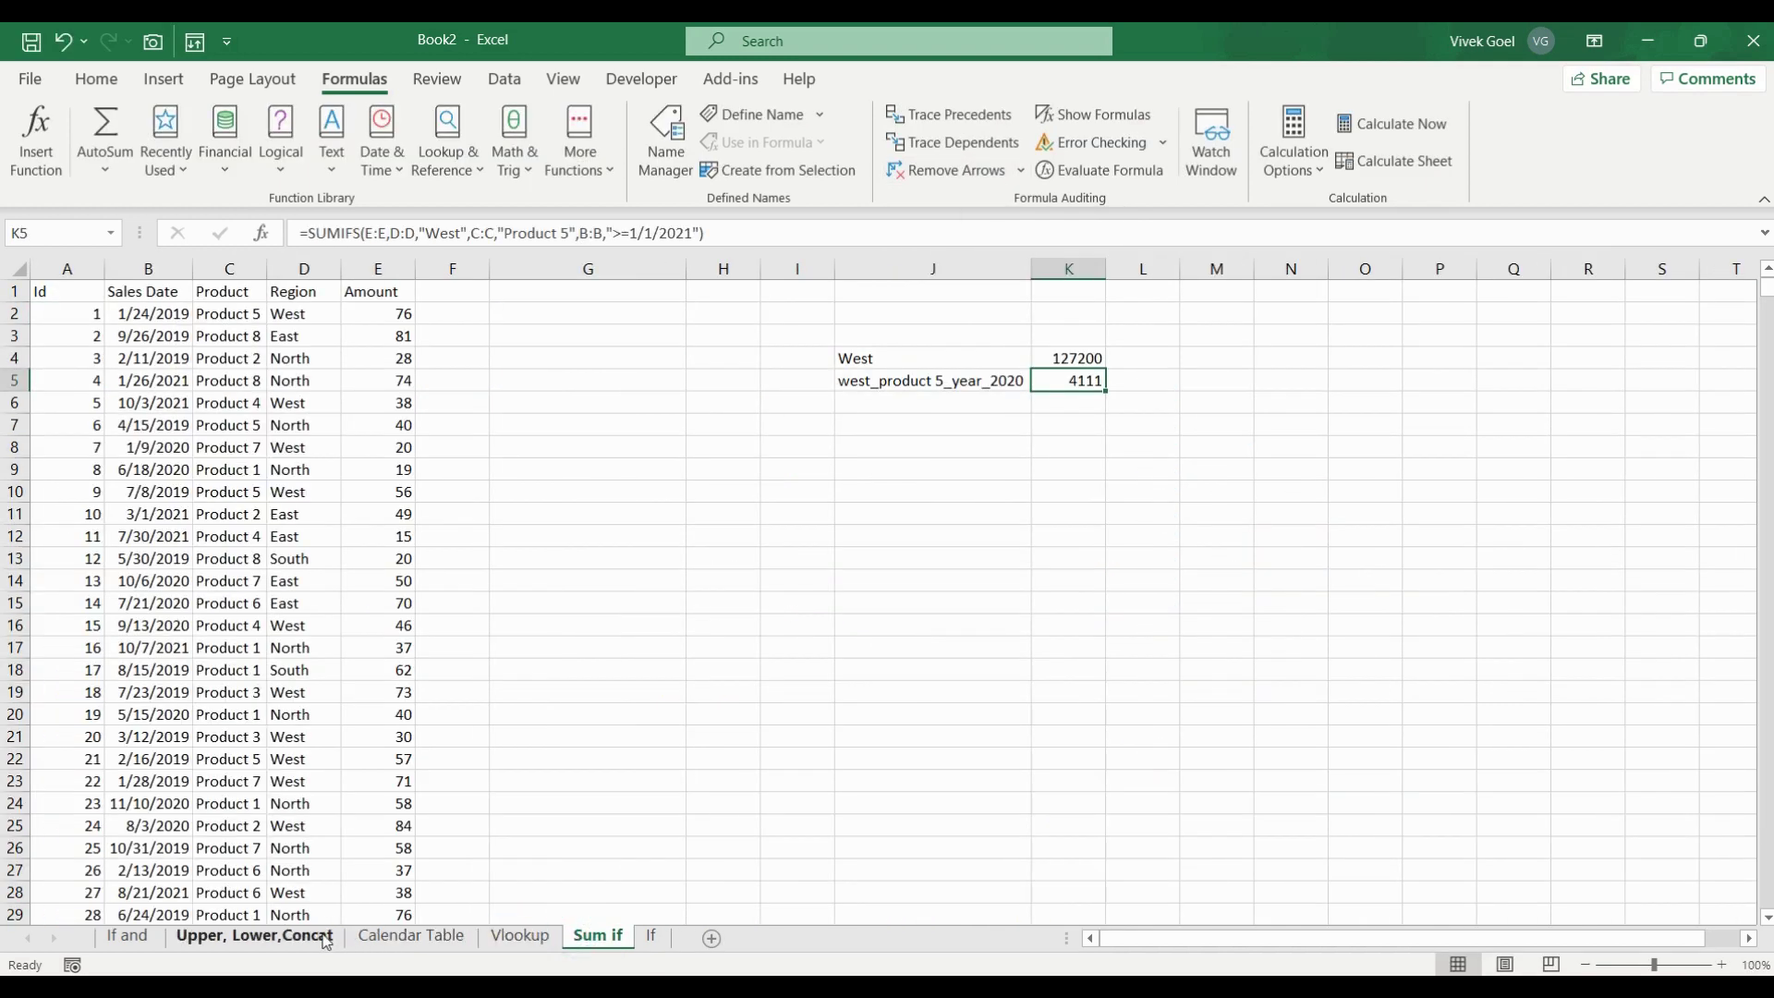
left_click(127, 936)
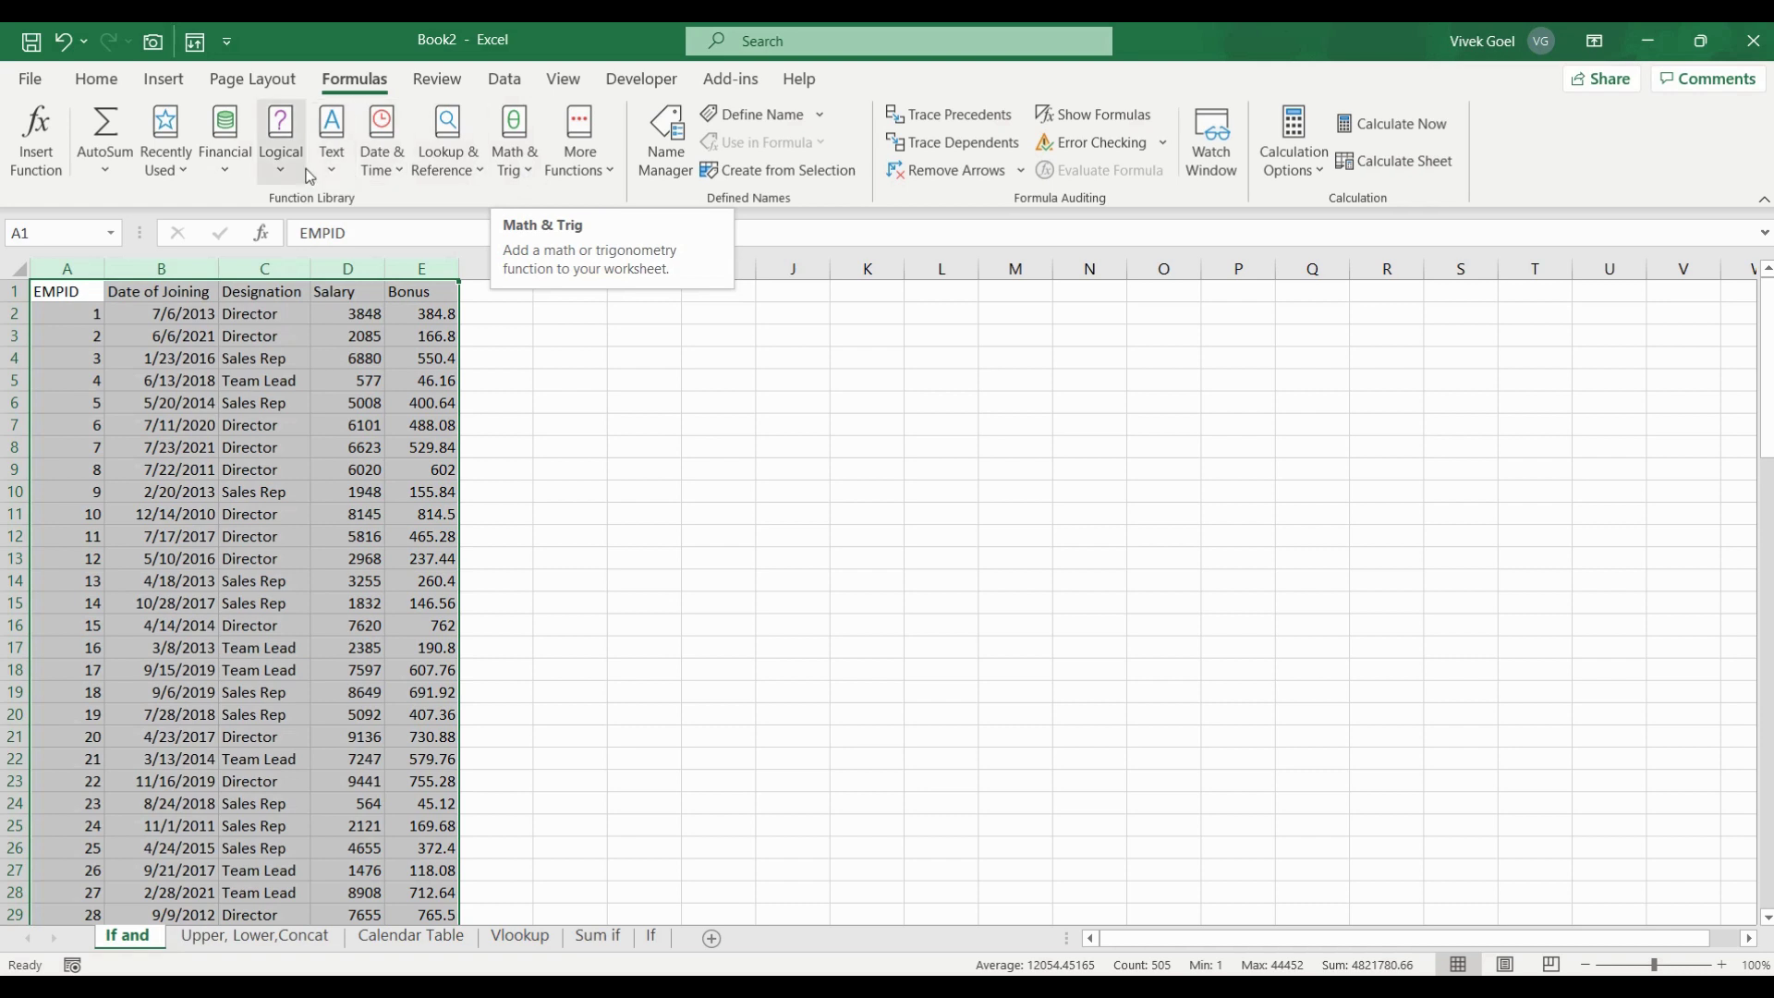
left_click(430, 379)
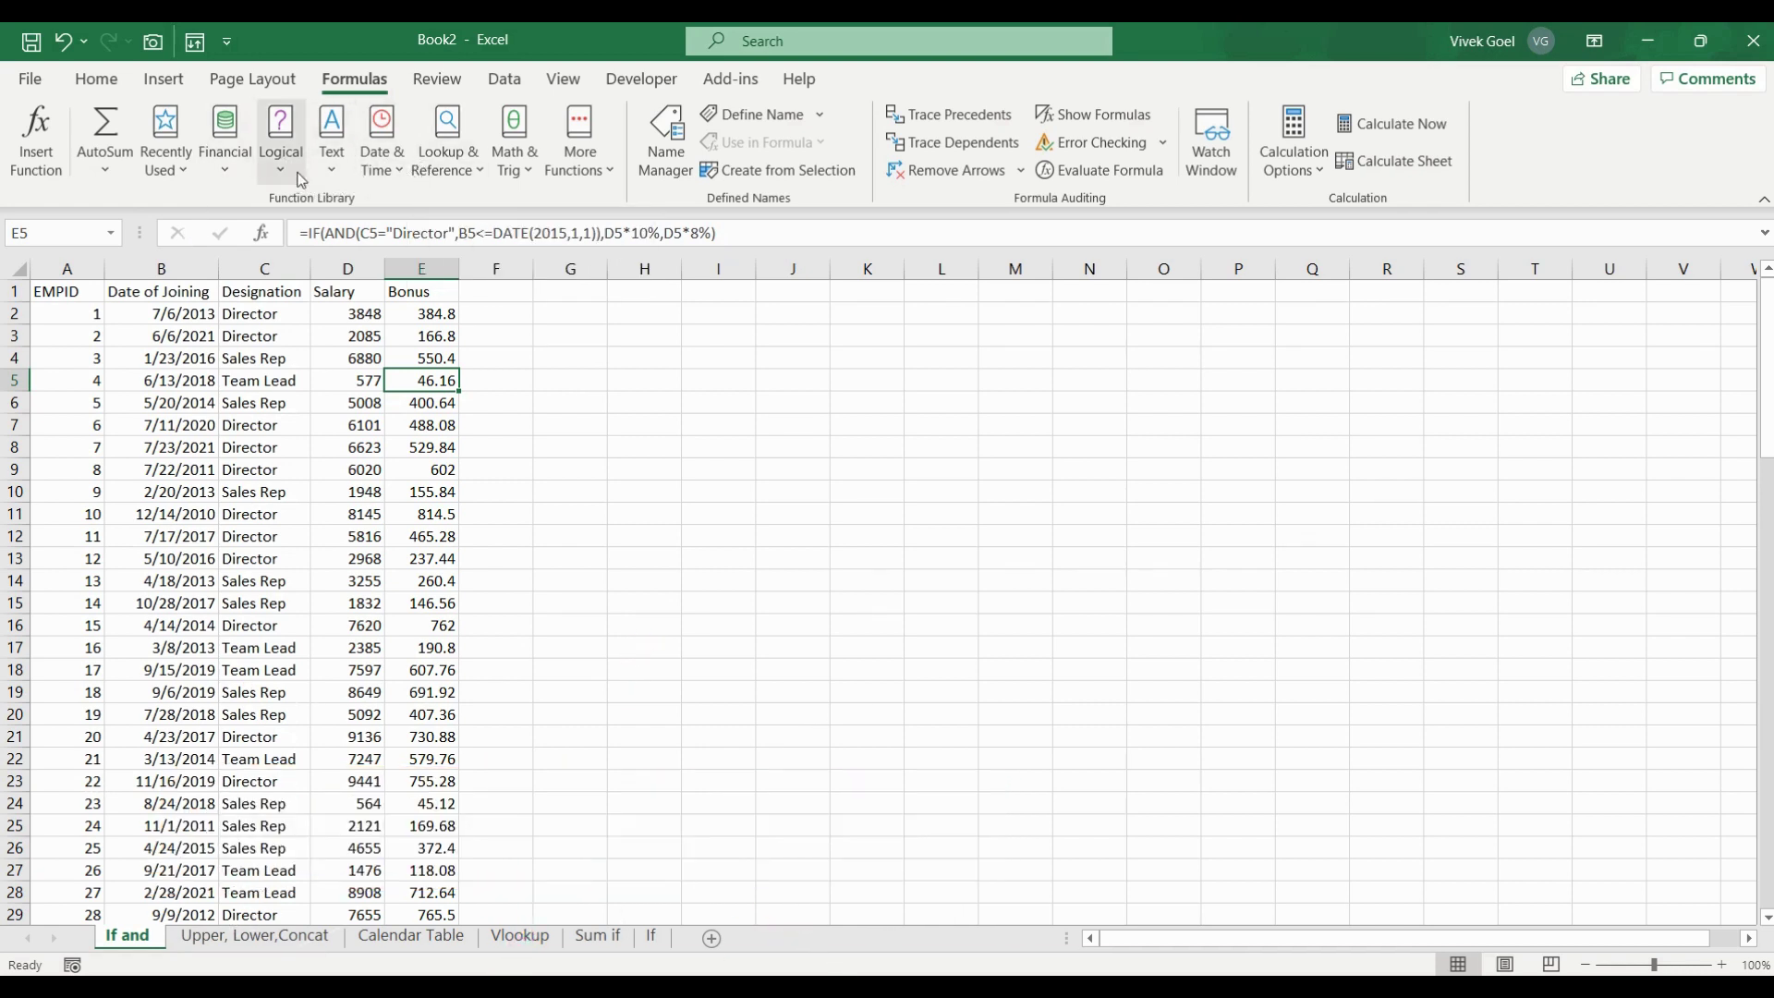
left_click(327, 170)
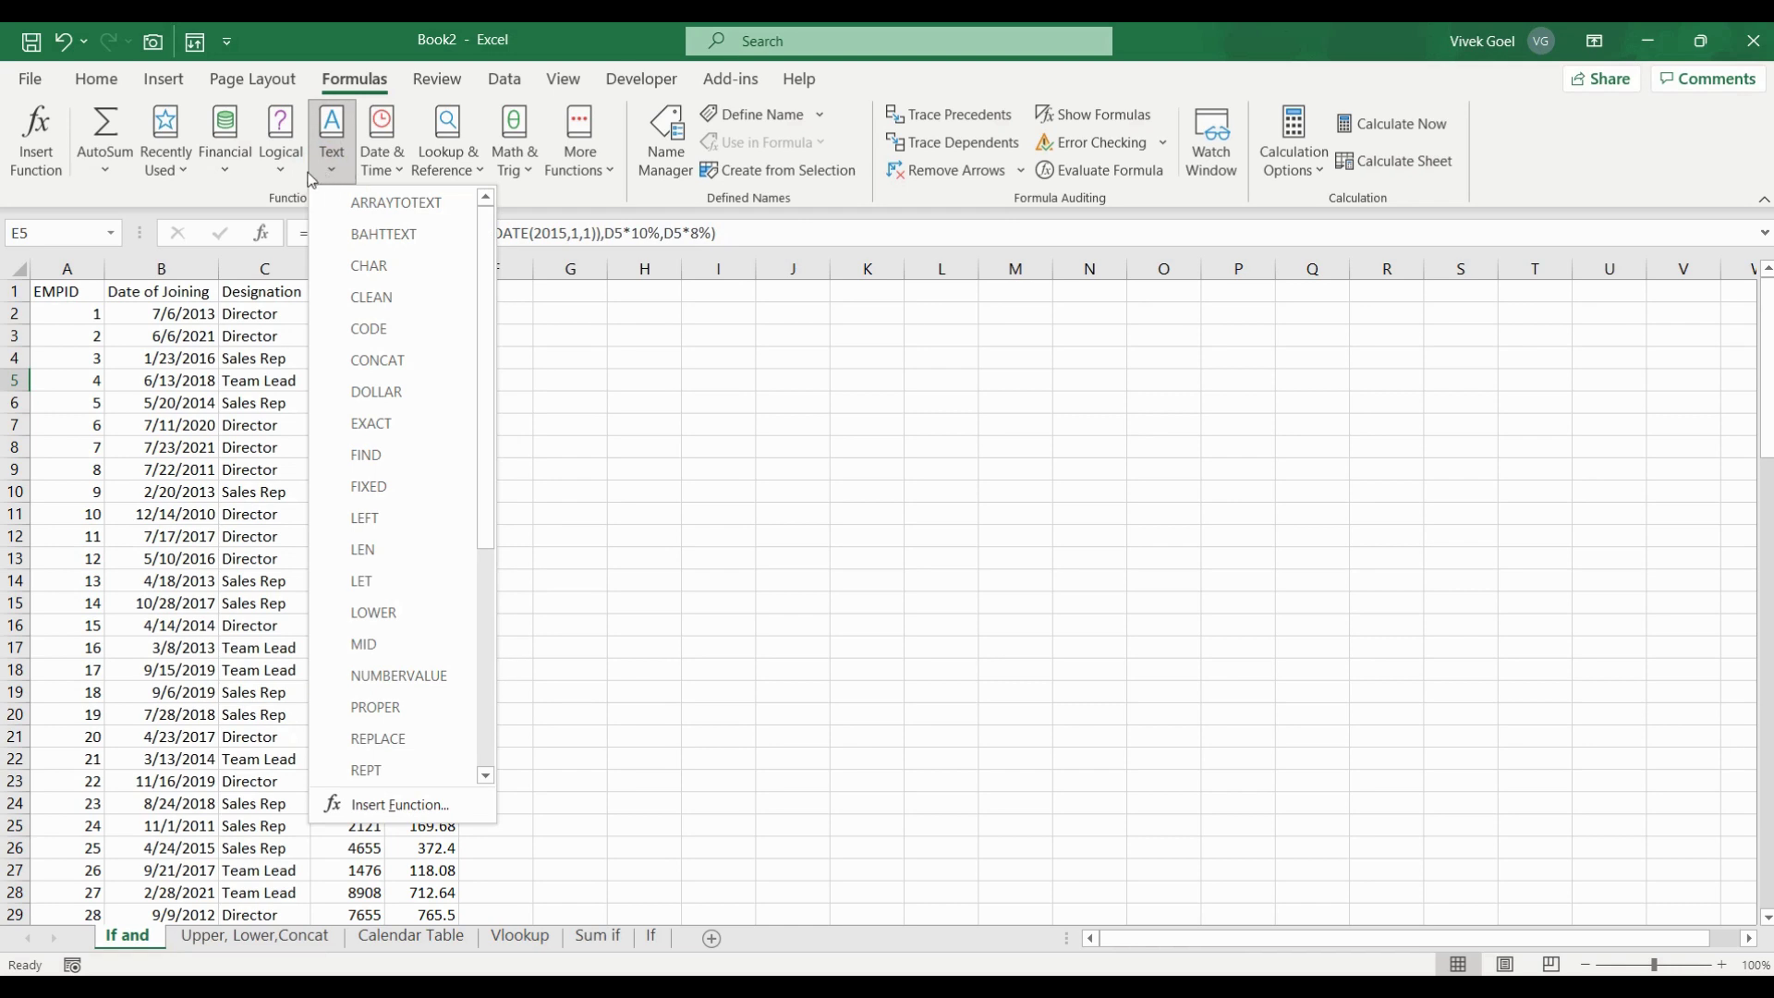
left_click(290, 175)
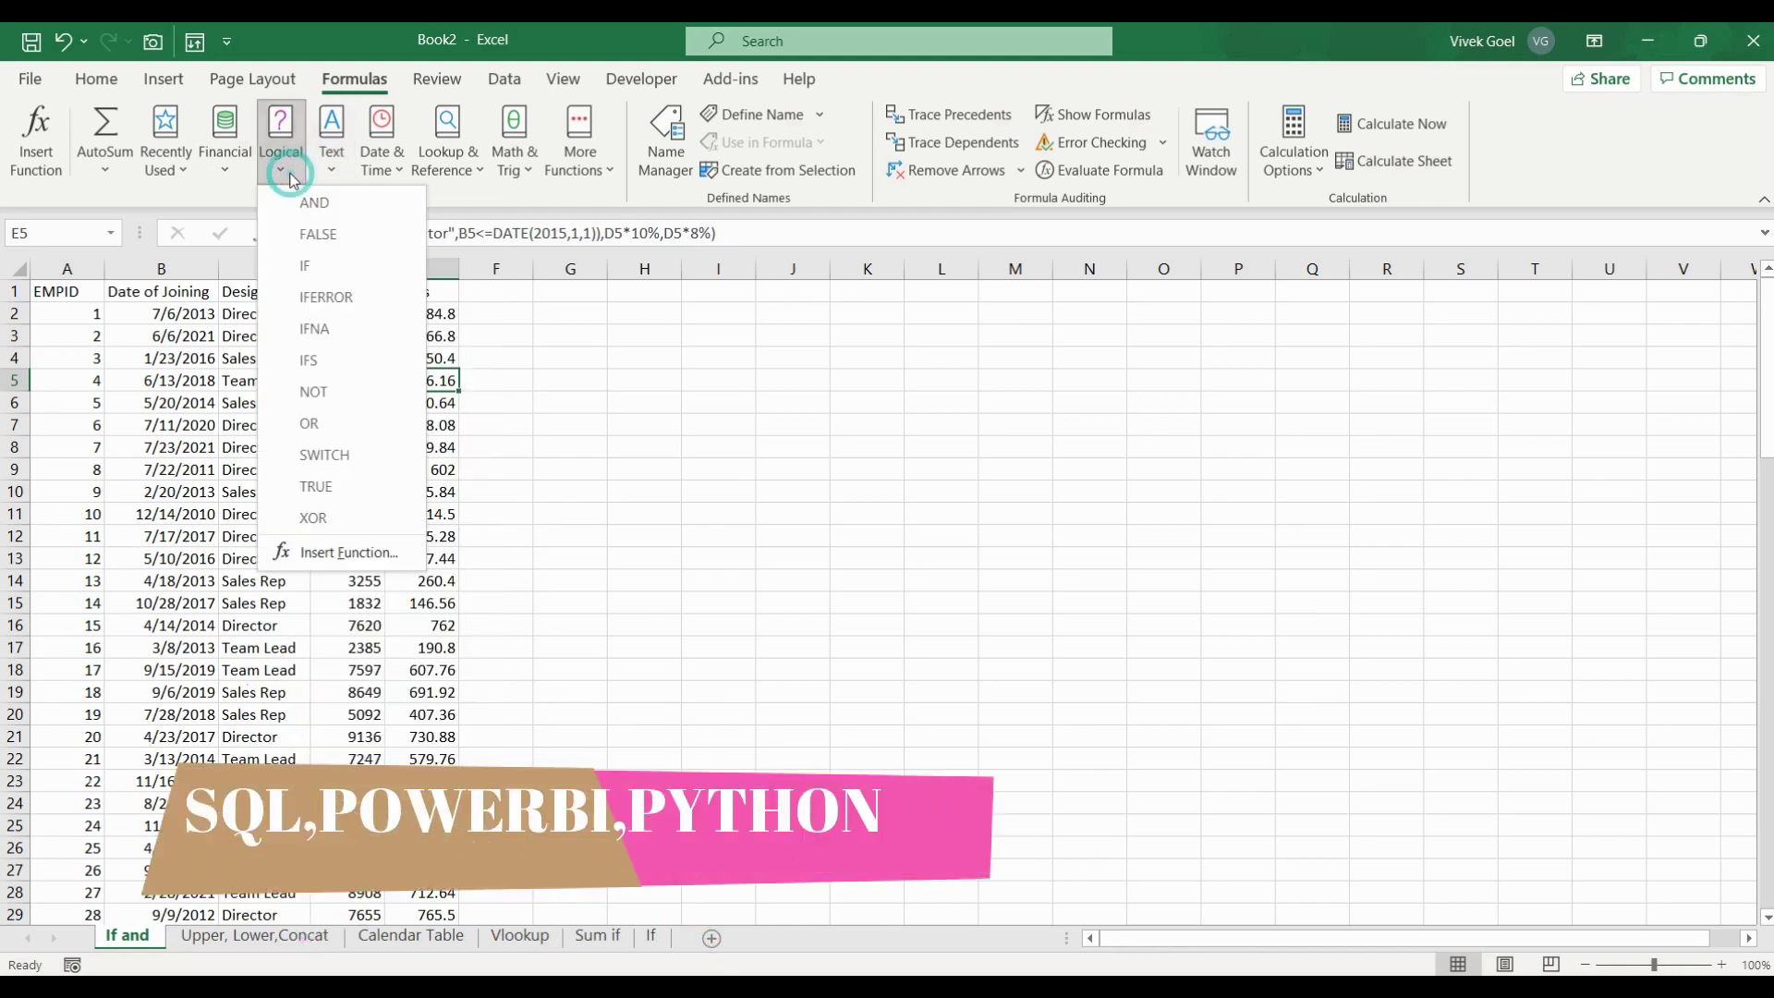
left_click(290, 176)
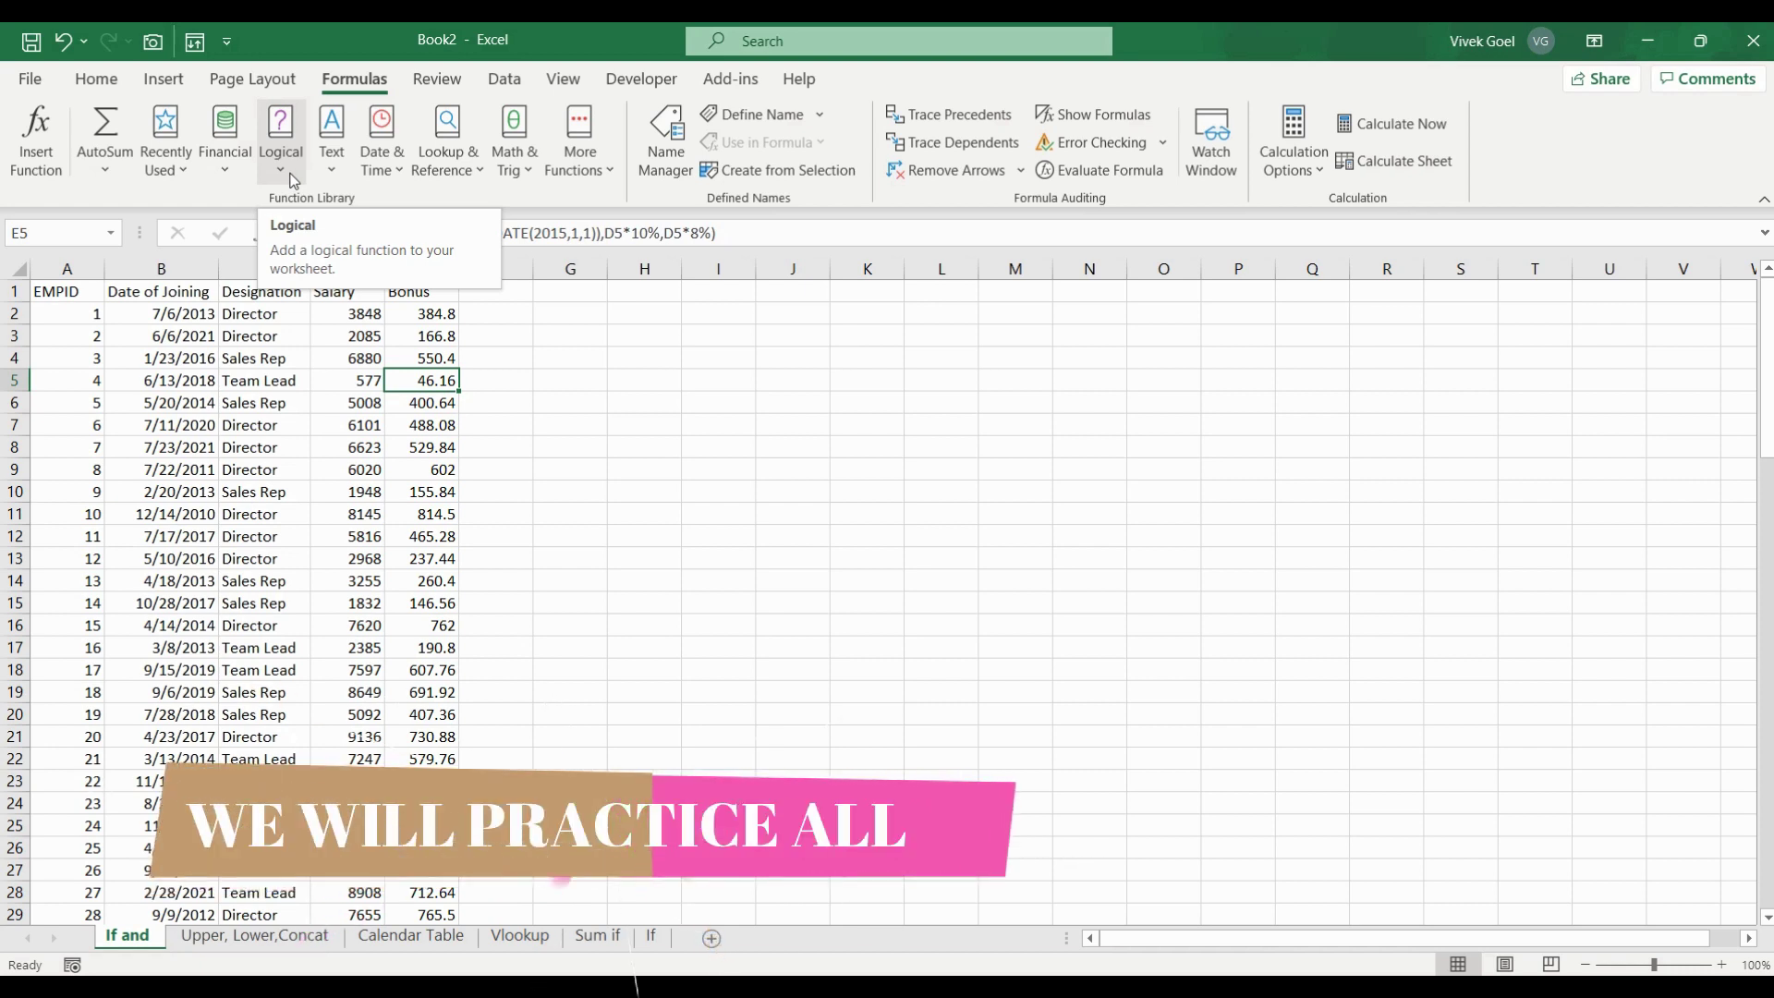
left_click(292, 179)
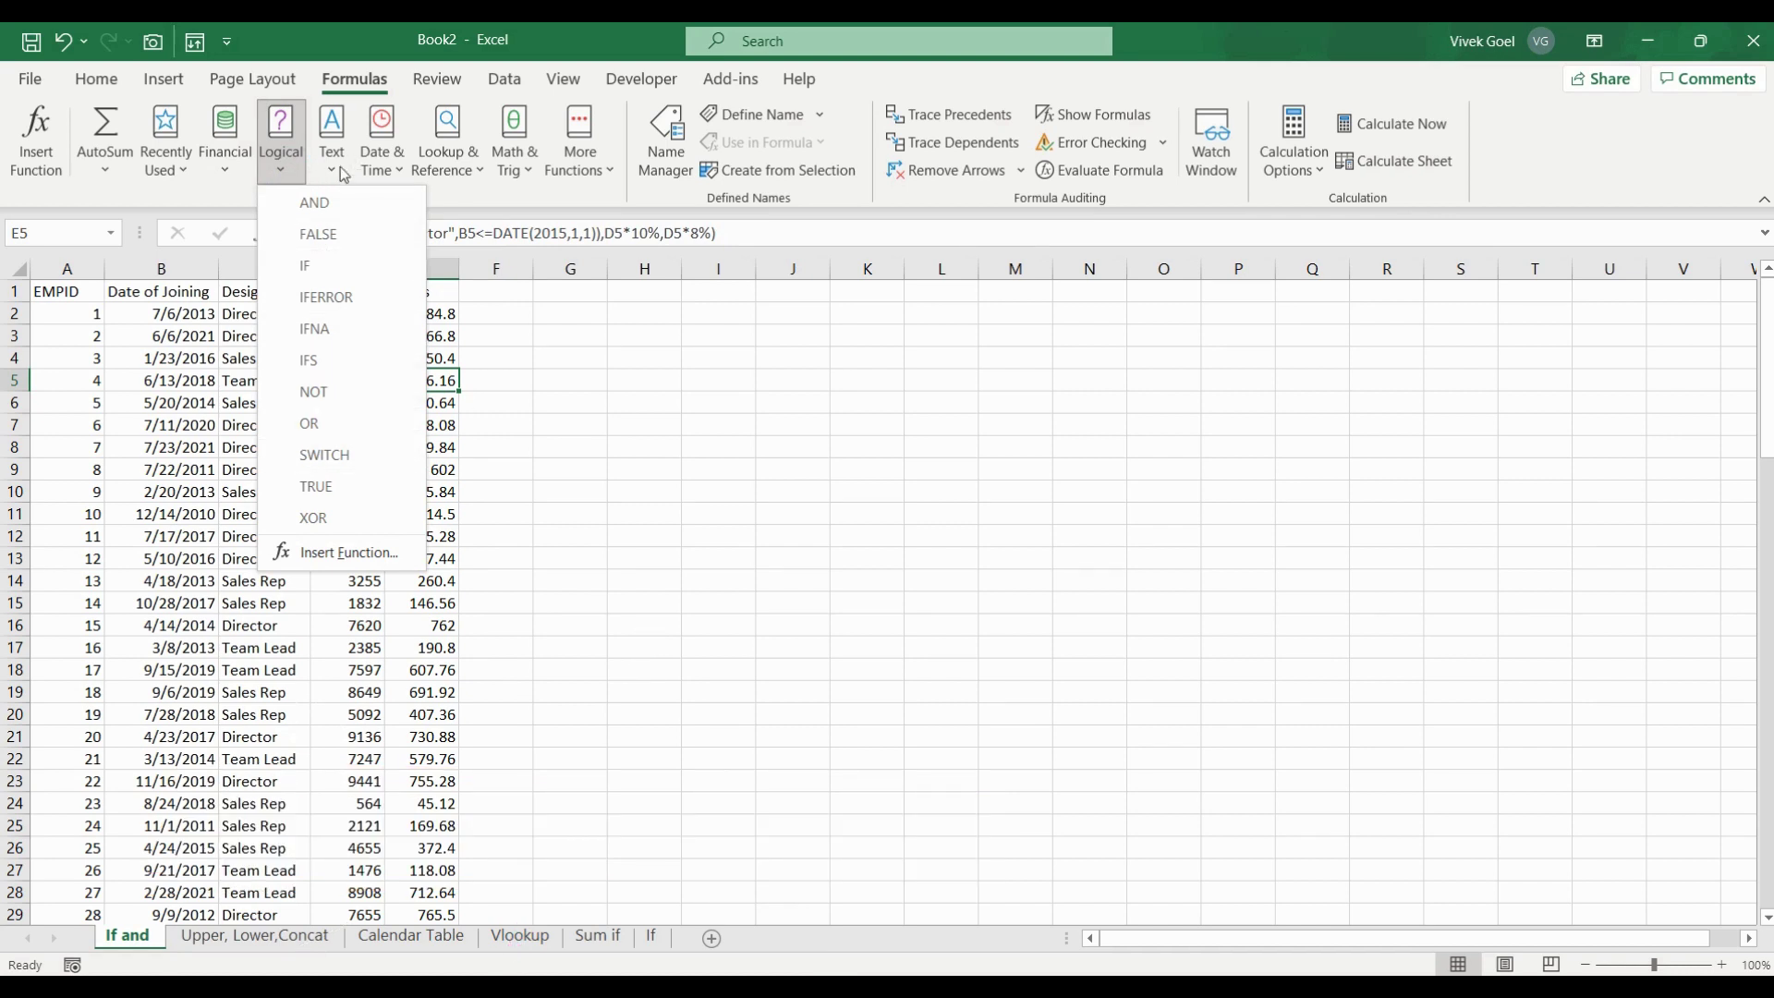
left_click(330, 164)
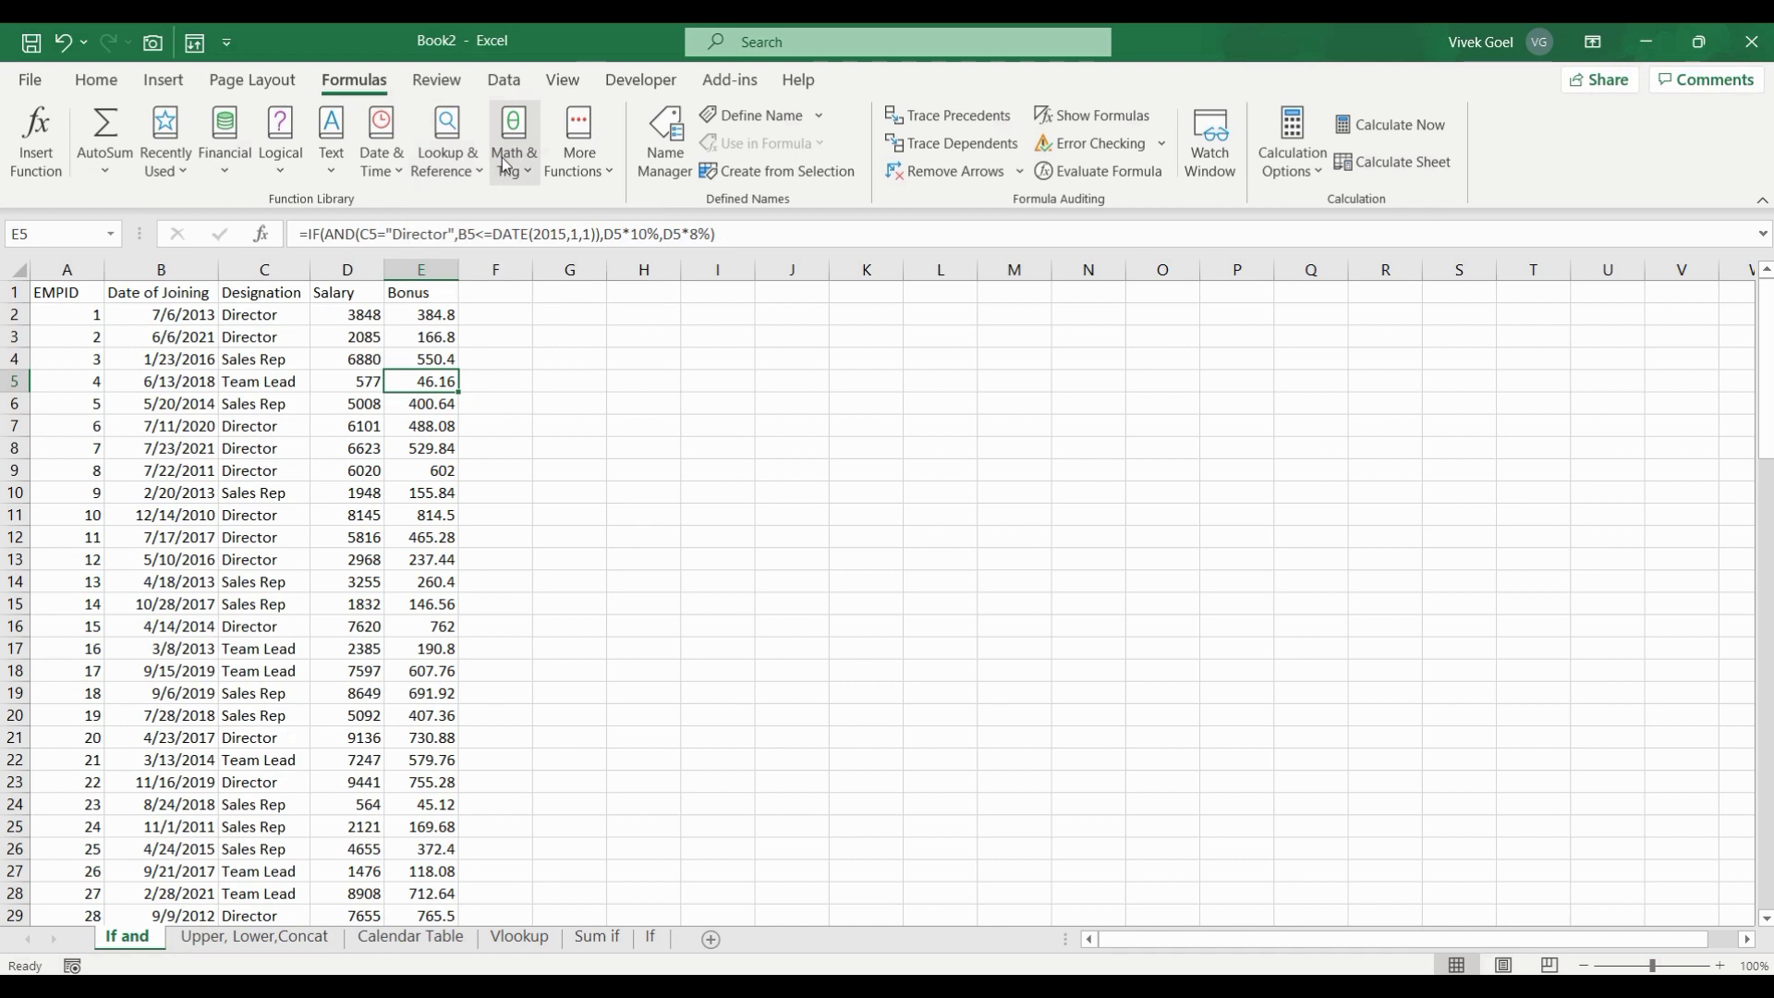
left_click(574, 165)
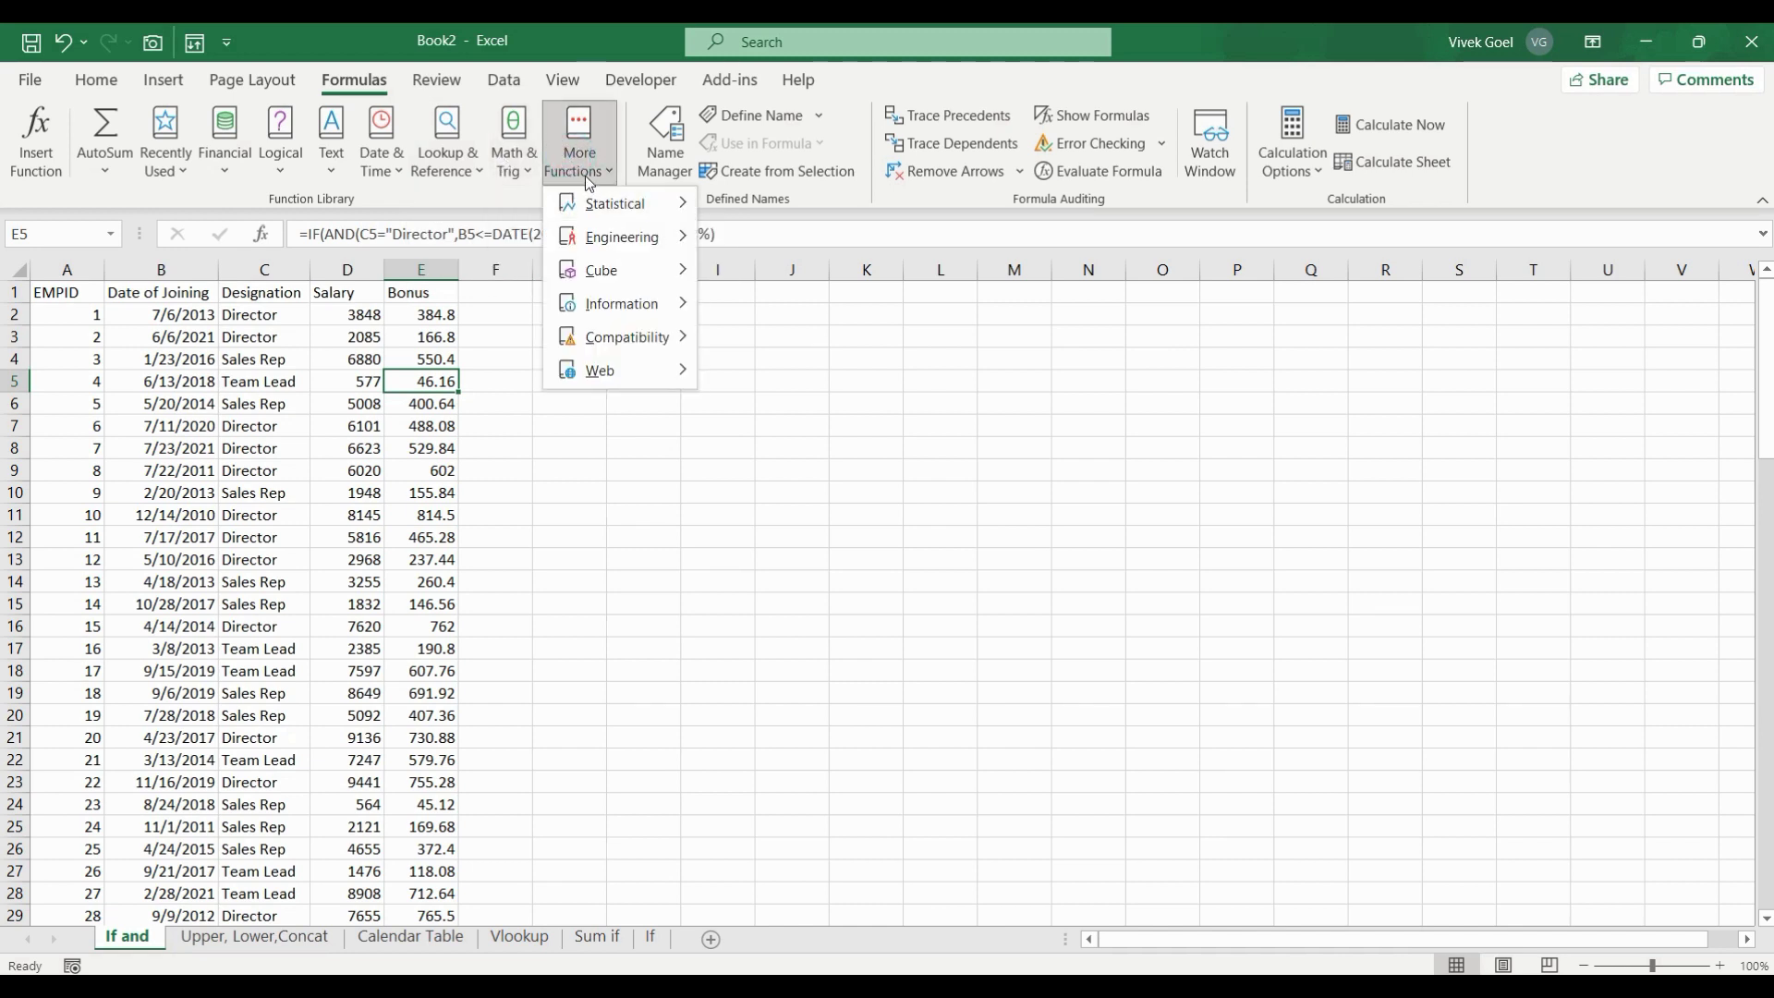
left_click(589, 182)
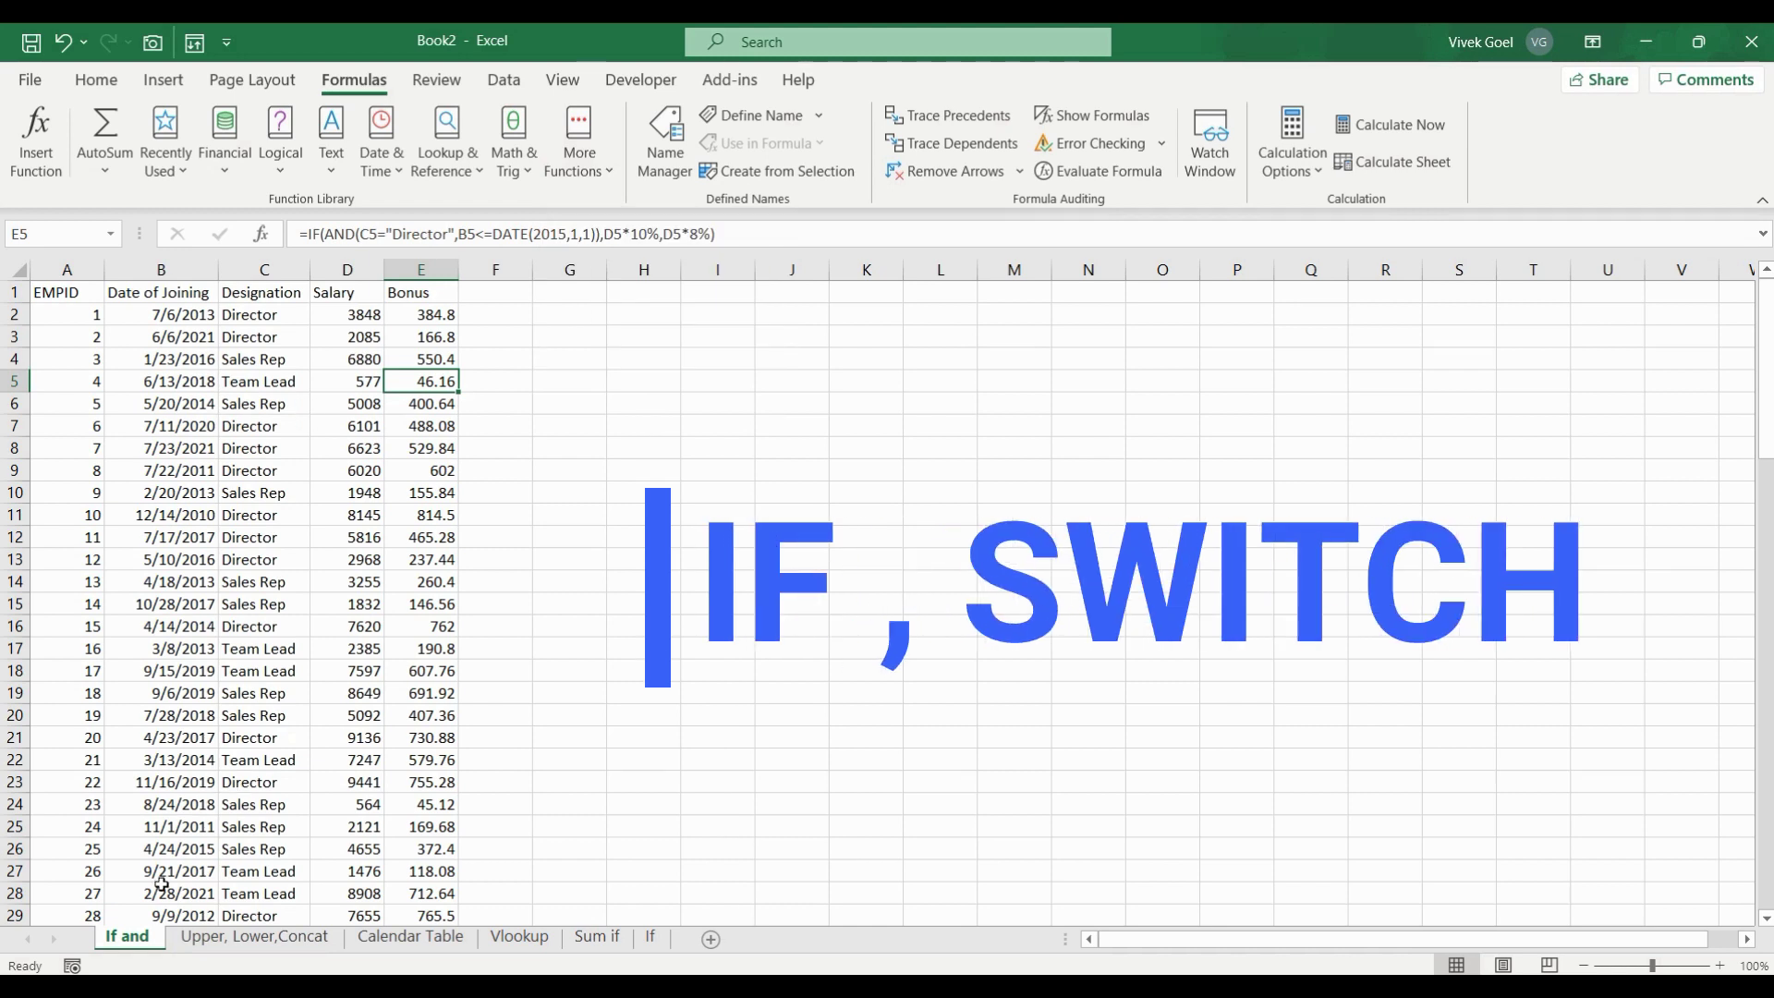
left_click(650, 935)
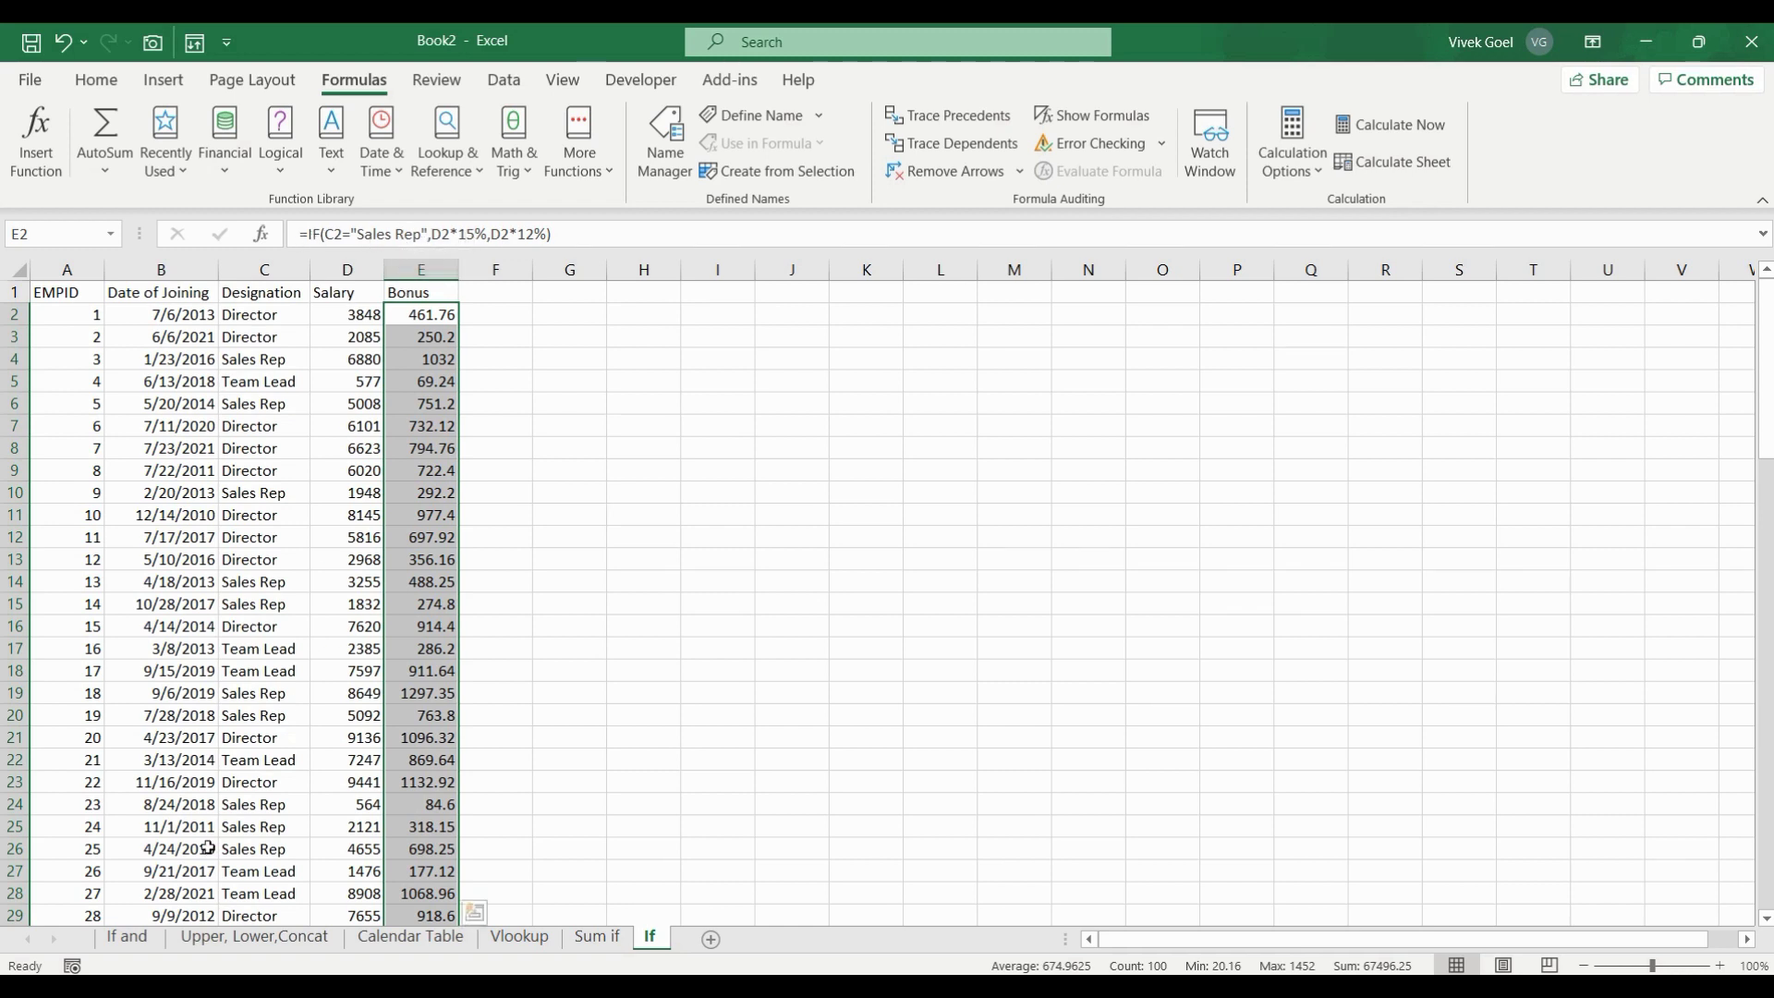
left_click(150, 937)
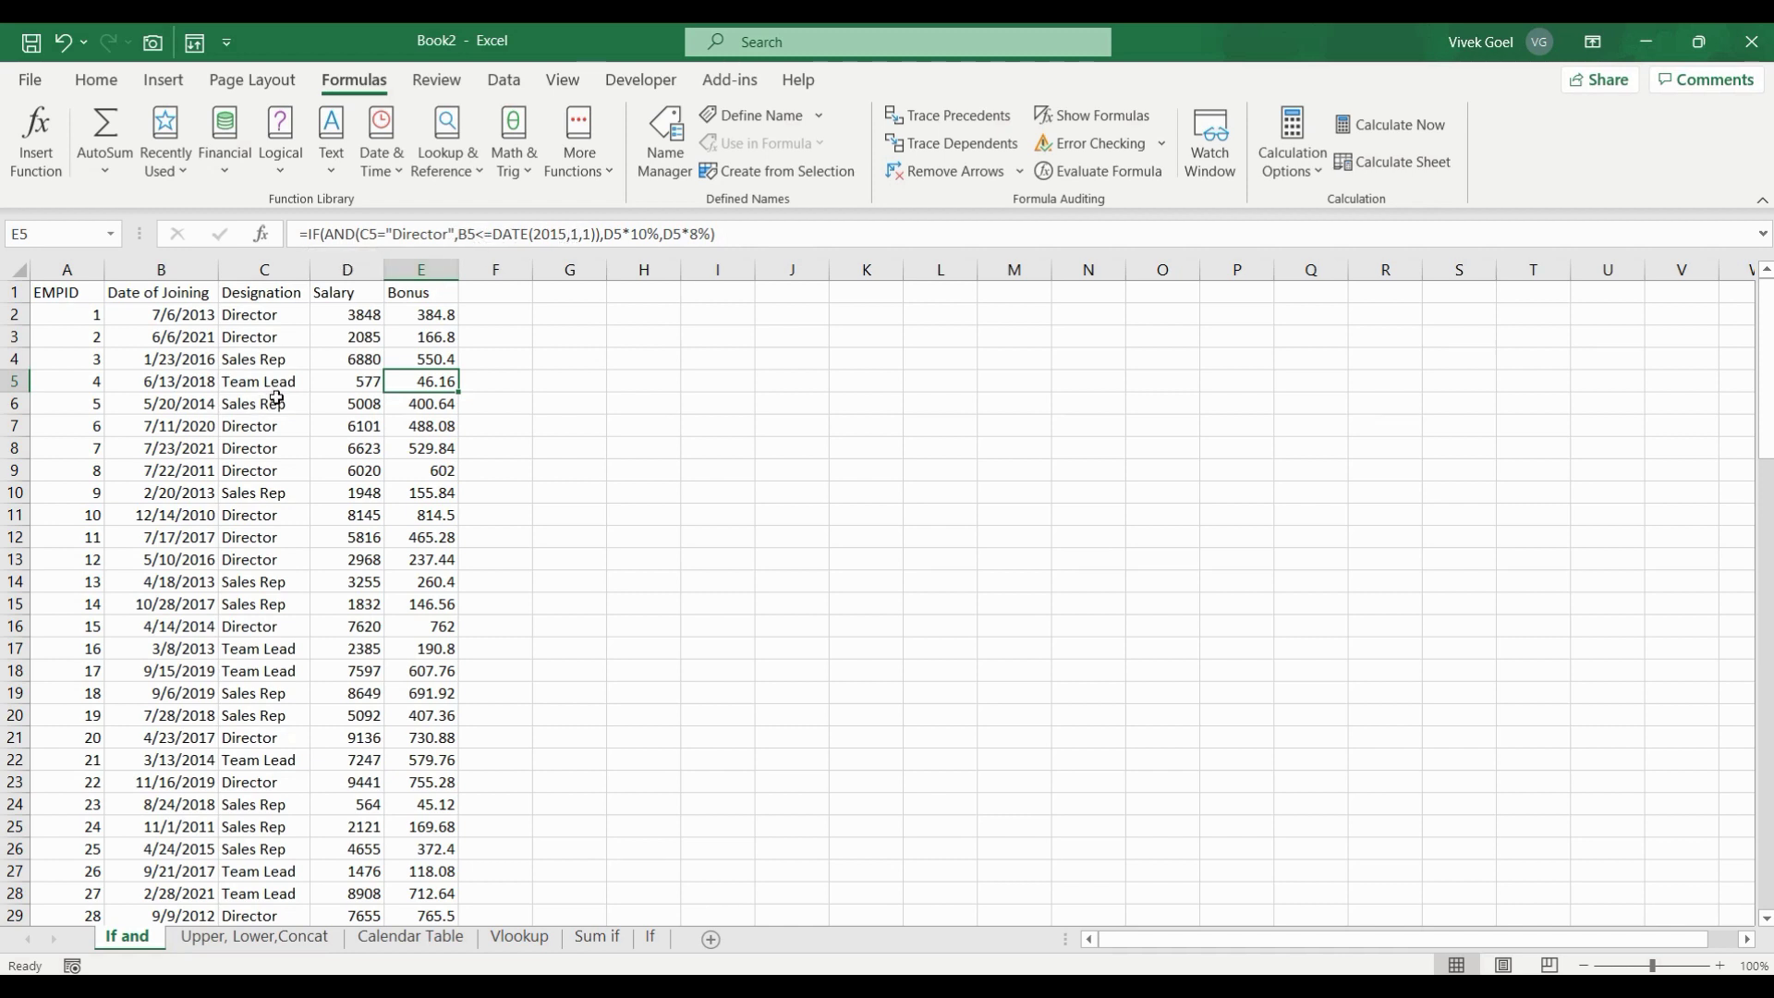
- Go via the Upper, Lower,Concat sheet to the Calendar Table sheet with its EOMONTH month-end column
left_click(268, 937)
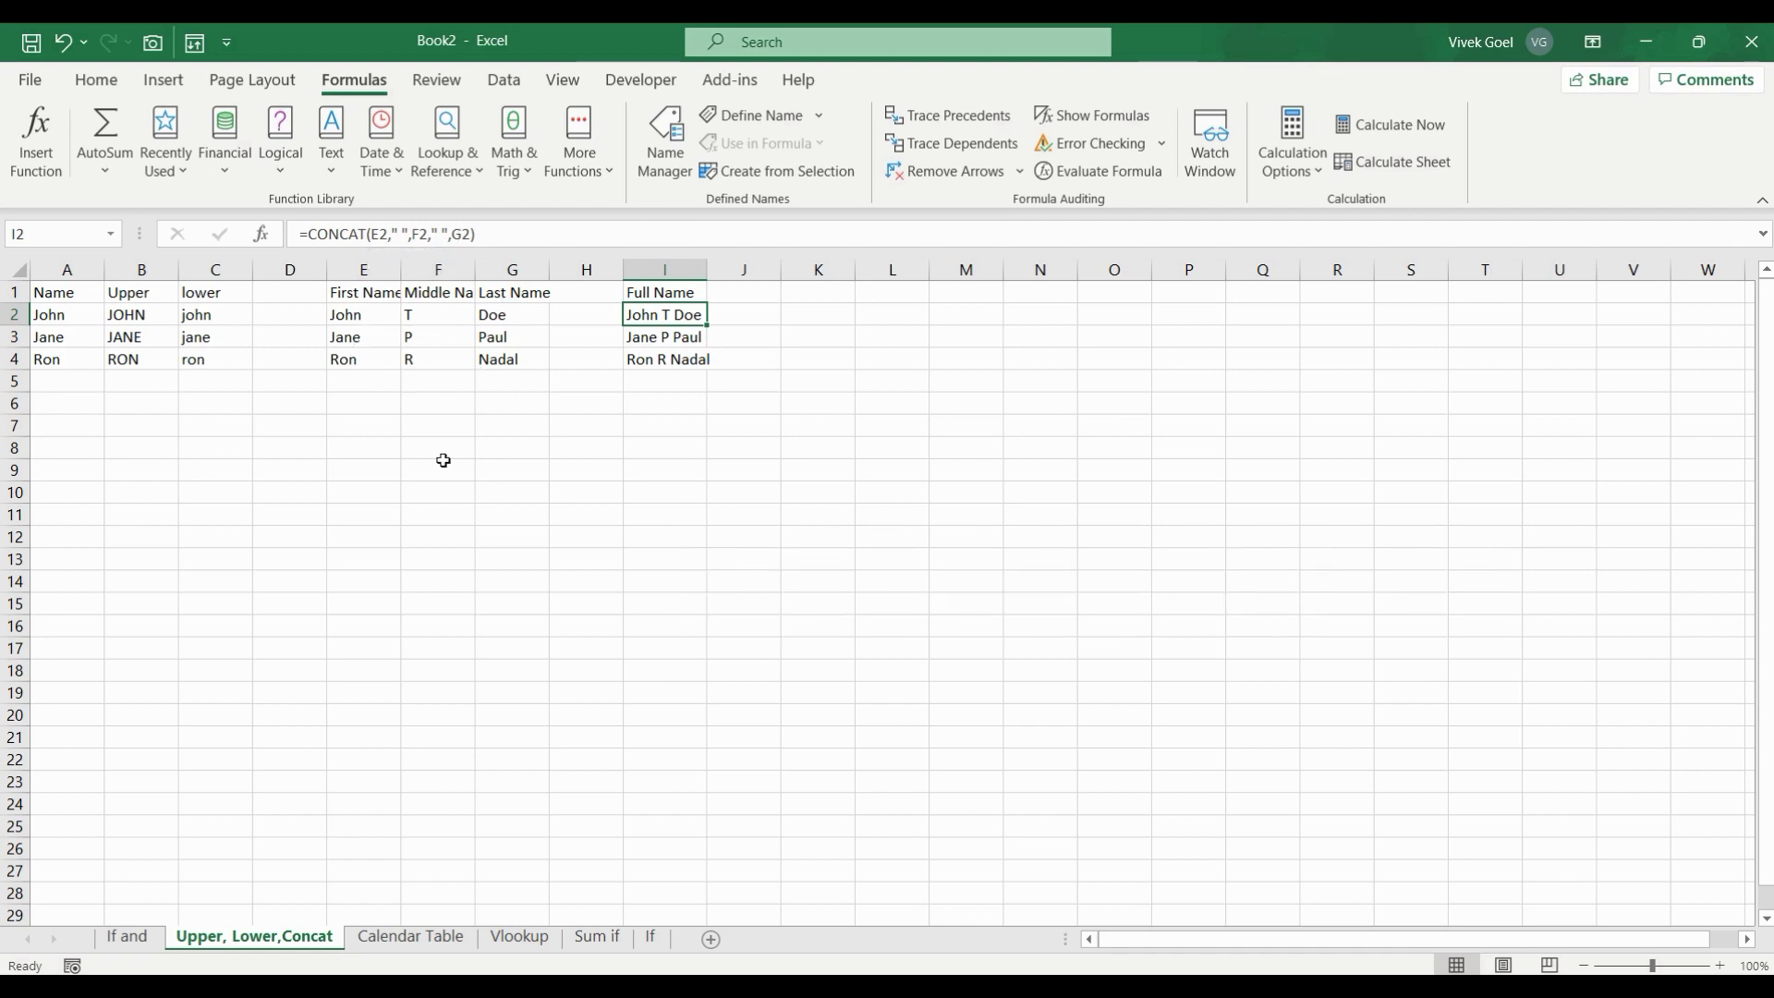
left_click(433, 941)
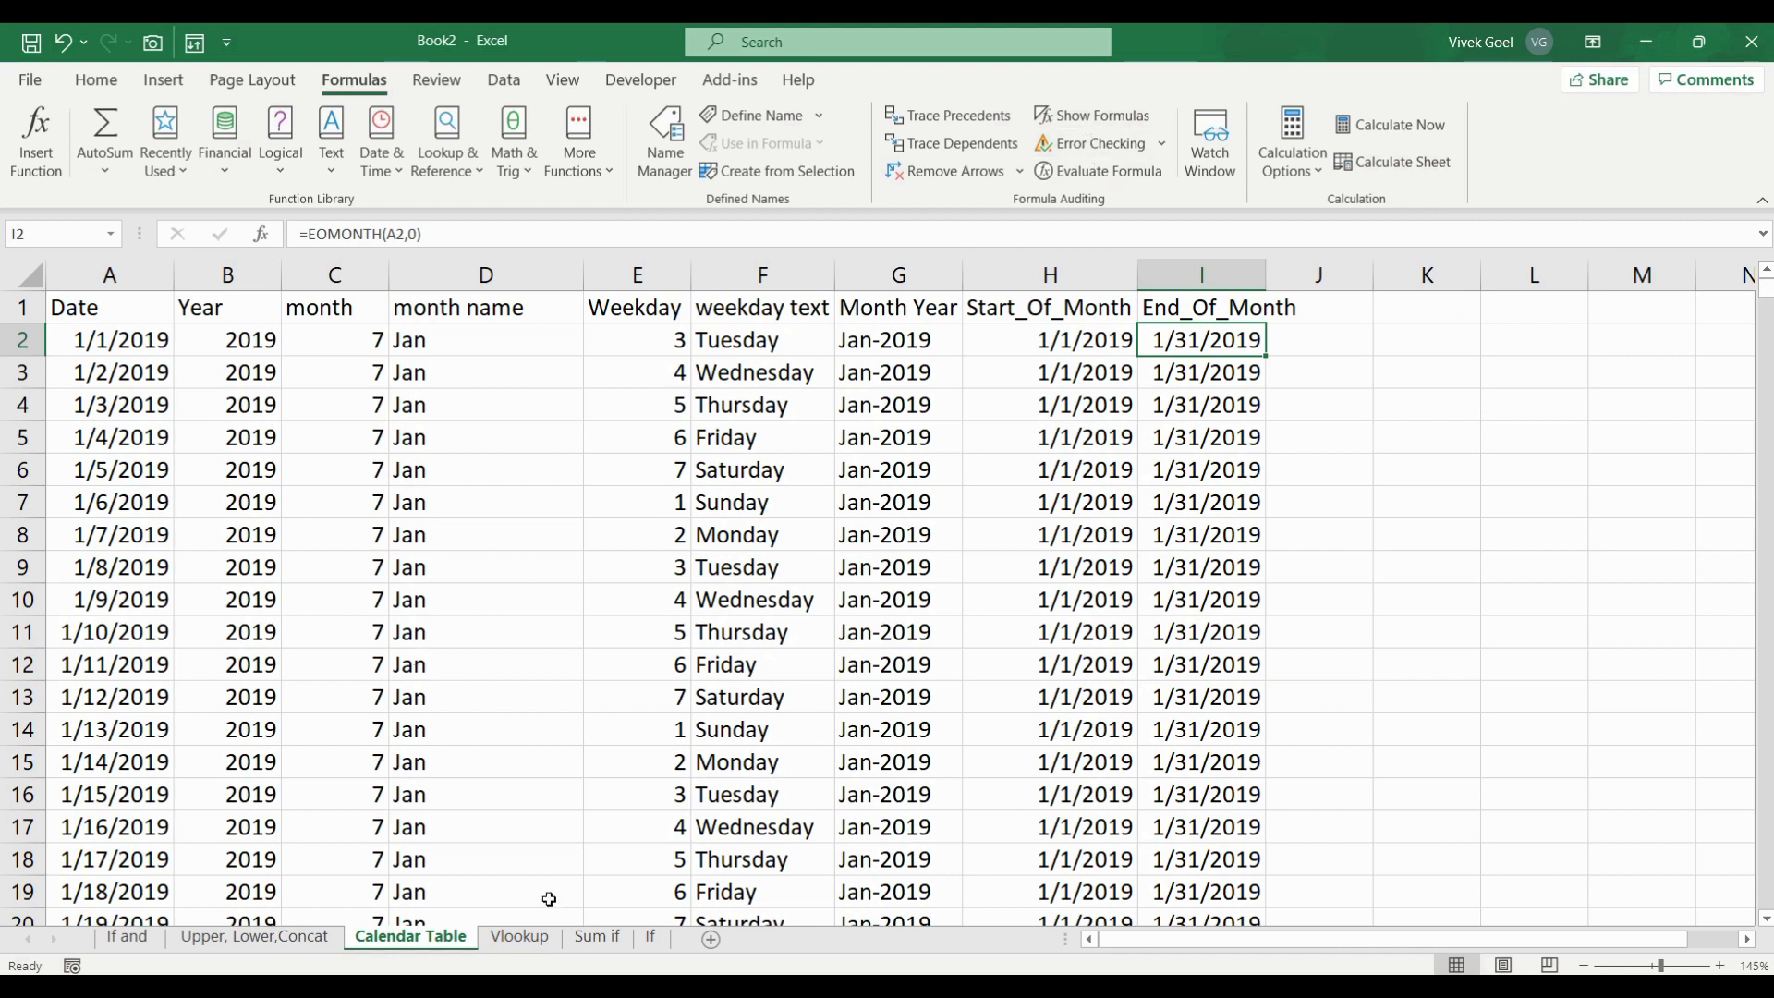
- Toggle Show Formulas on and off for the Calendar Table, then switch to the Vlookup sheet
left_click(1060, 118)
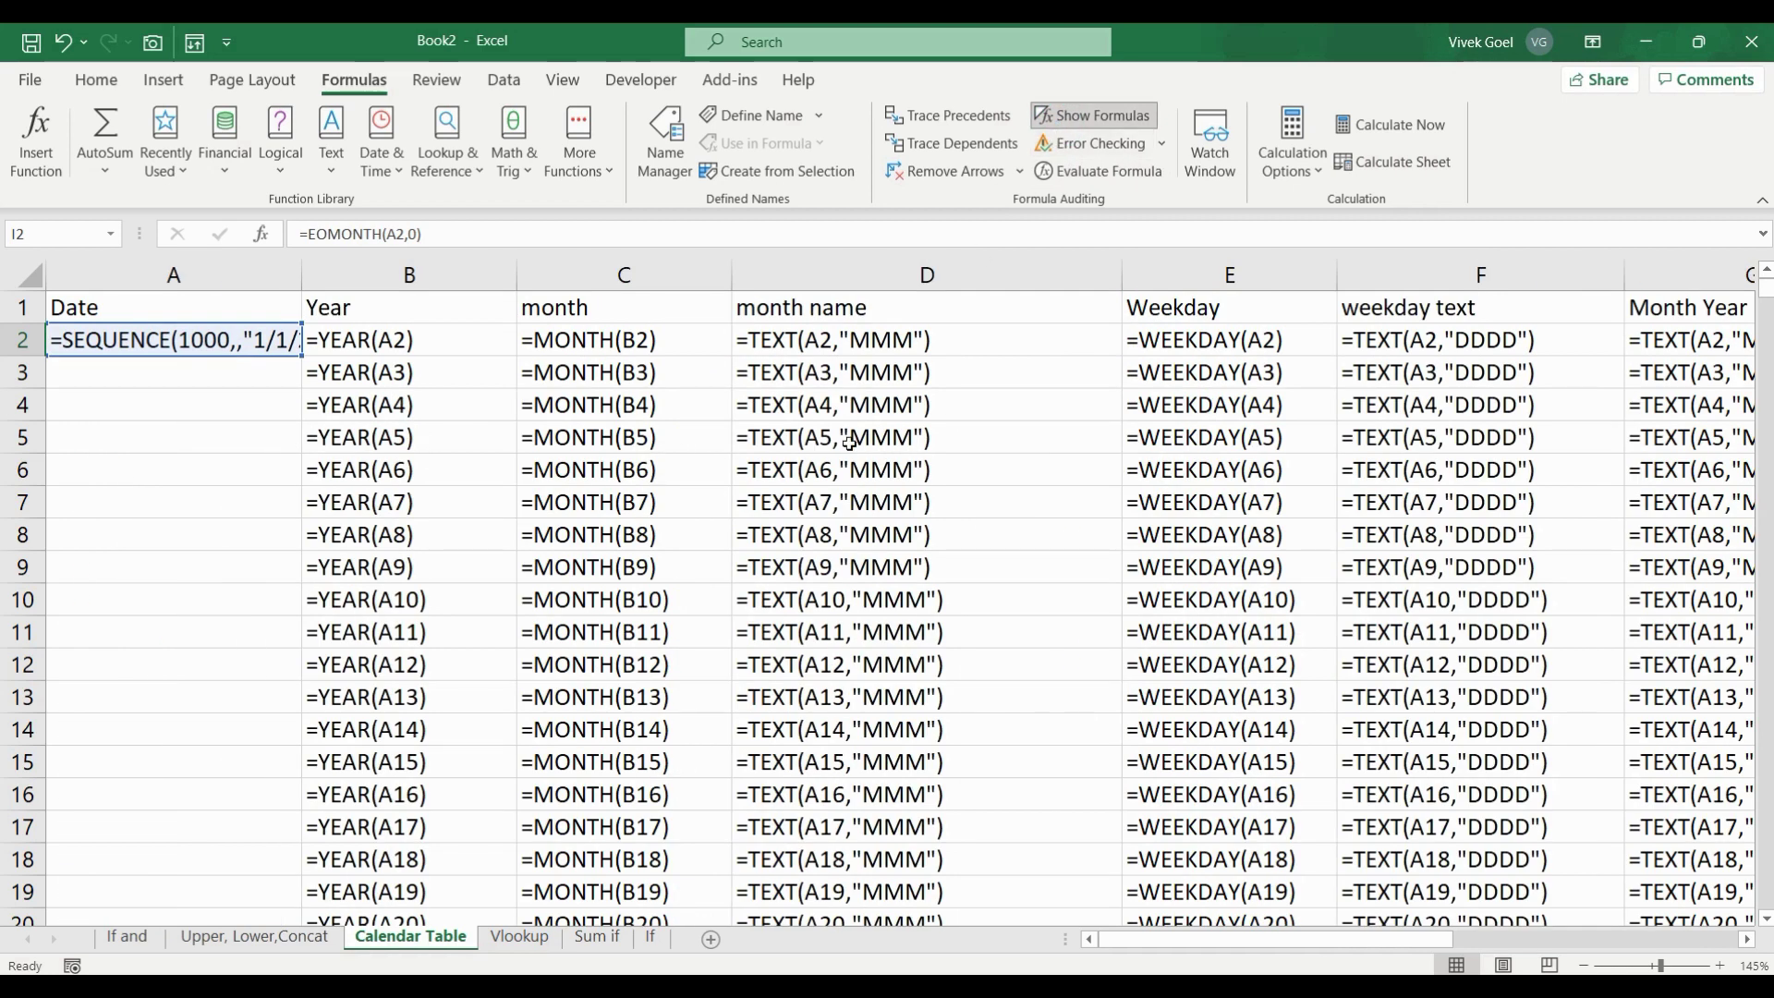
left_click(1076, 117)
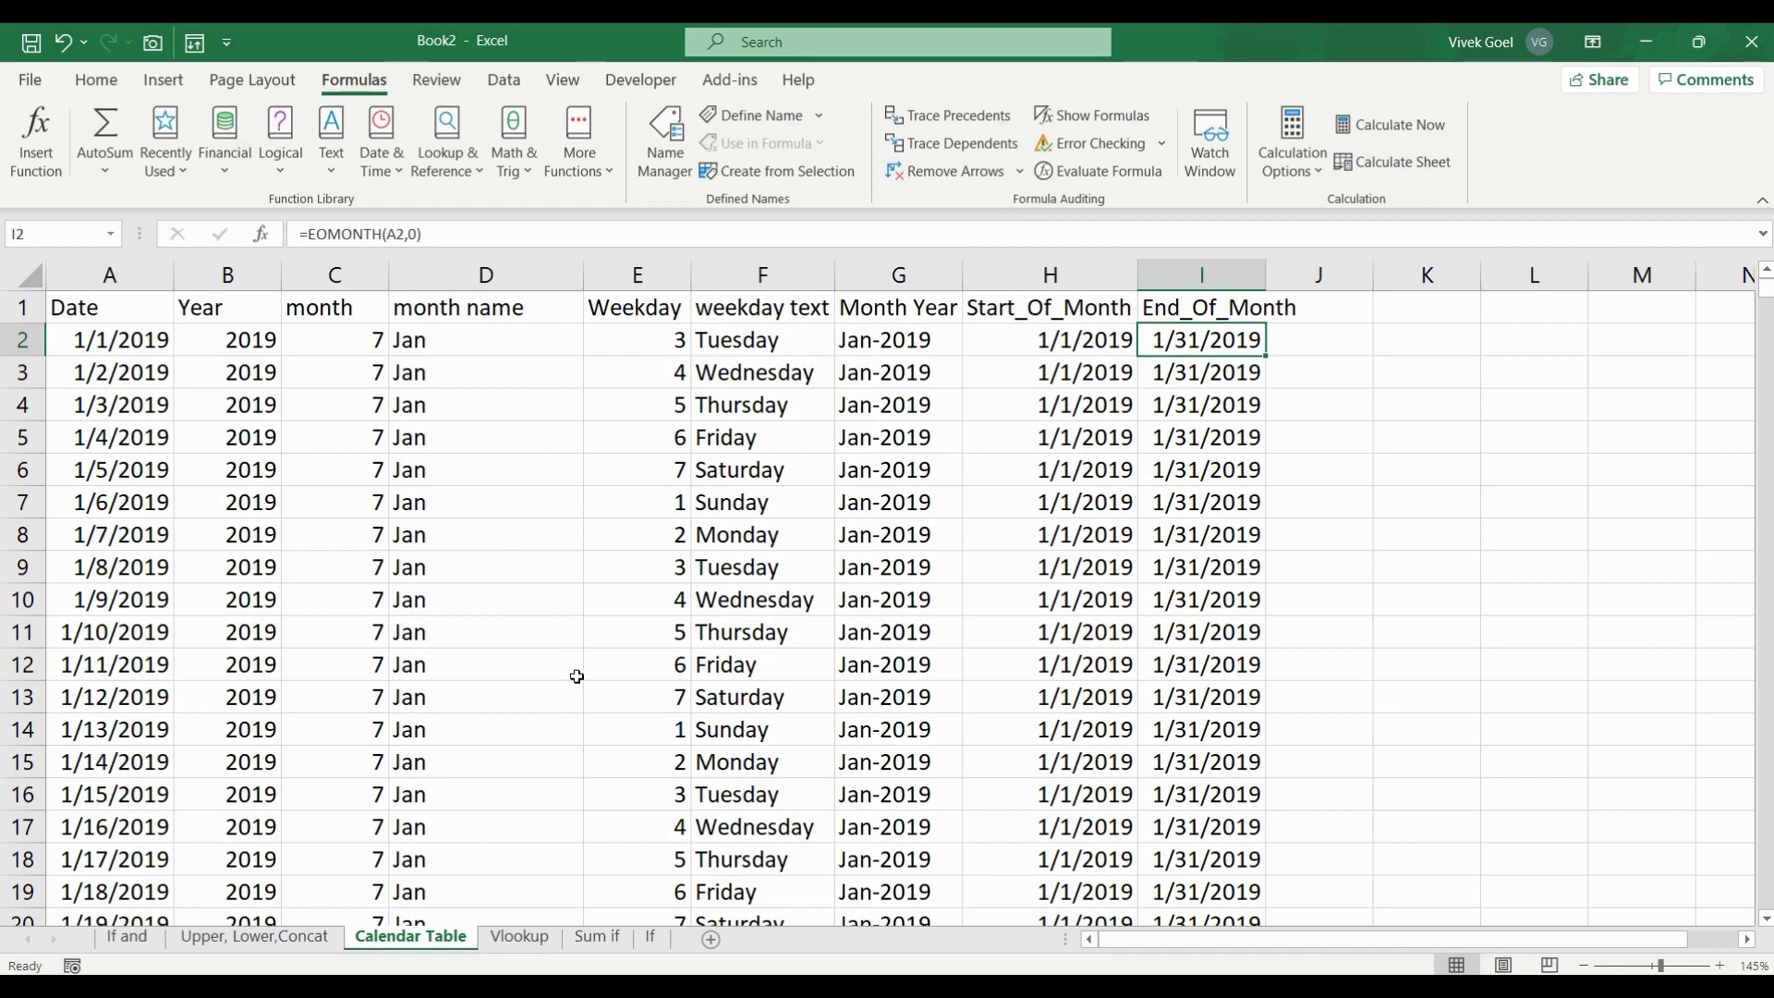
left_click(520, 936)
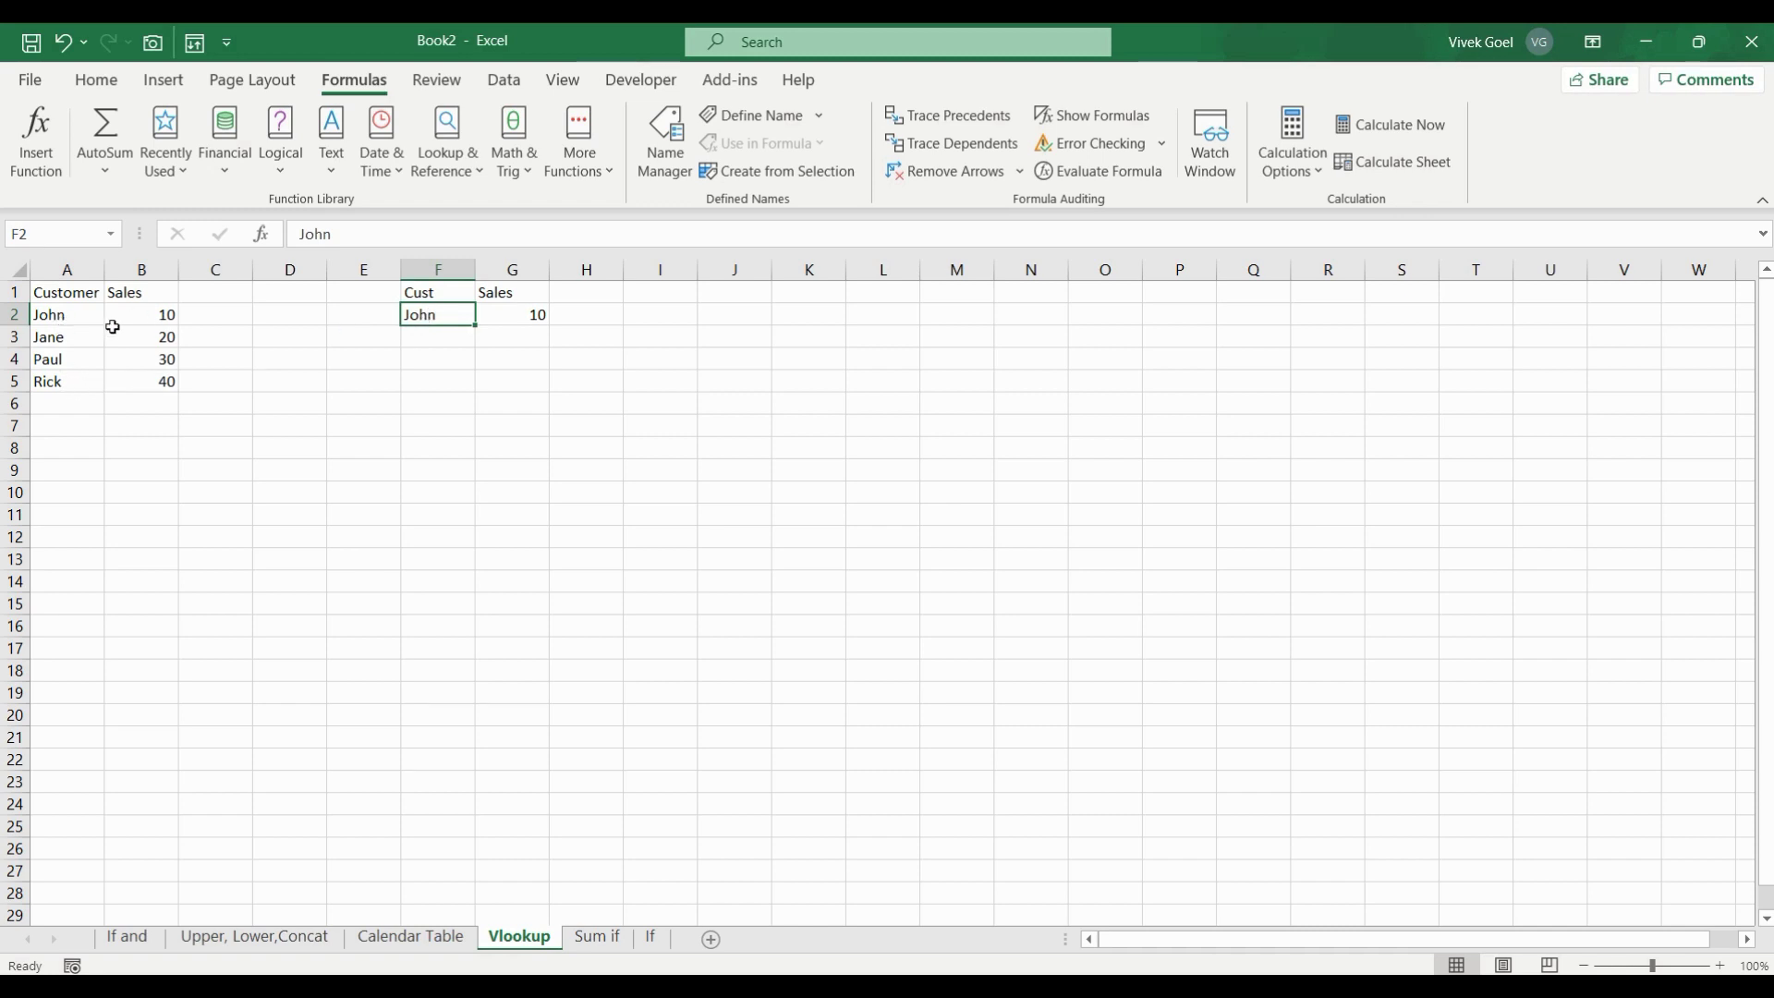
- Enter Jane as the lookup customer in F2, then replace it with Ron
type("Jane")
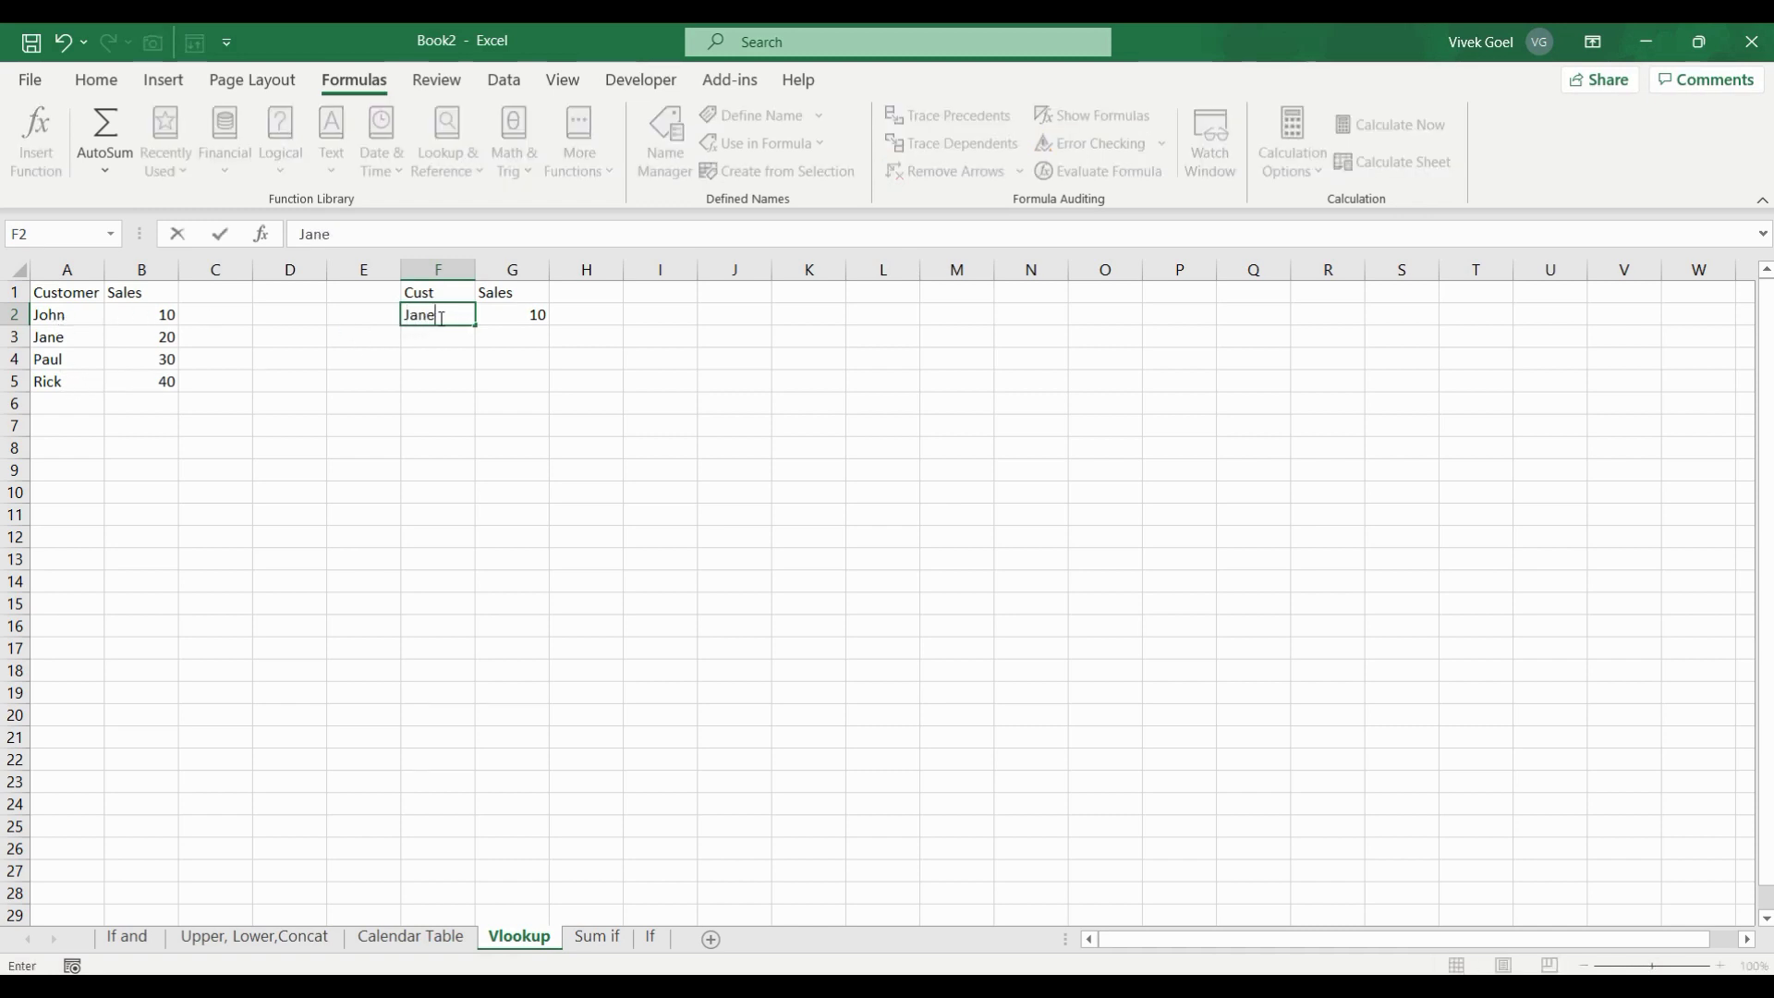
key("Return")
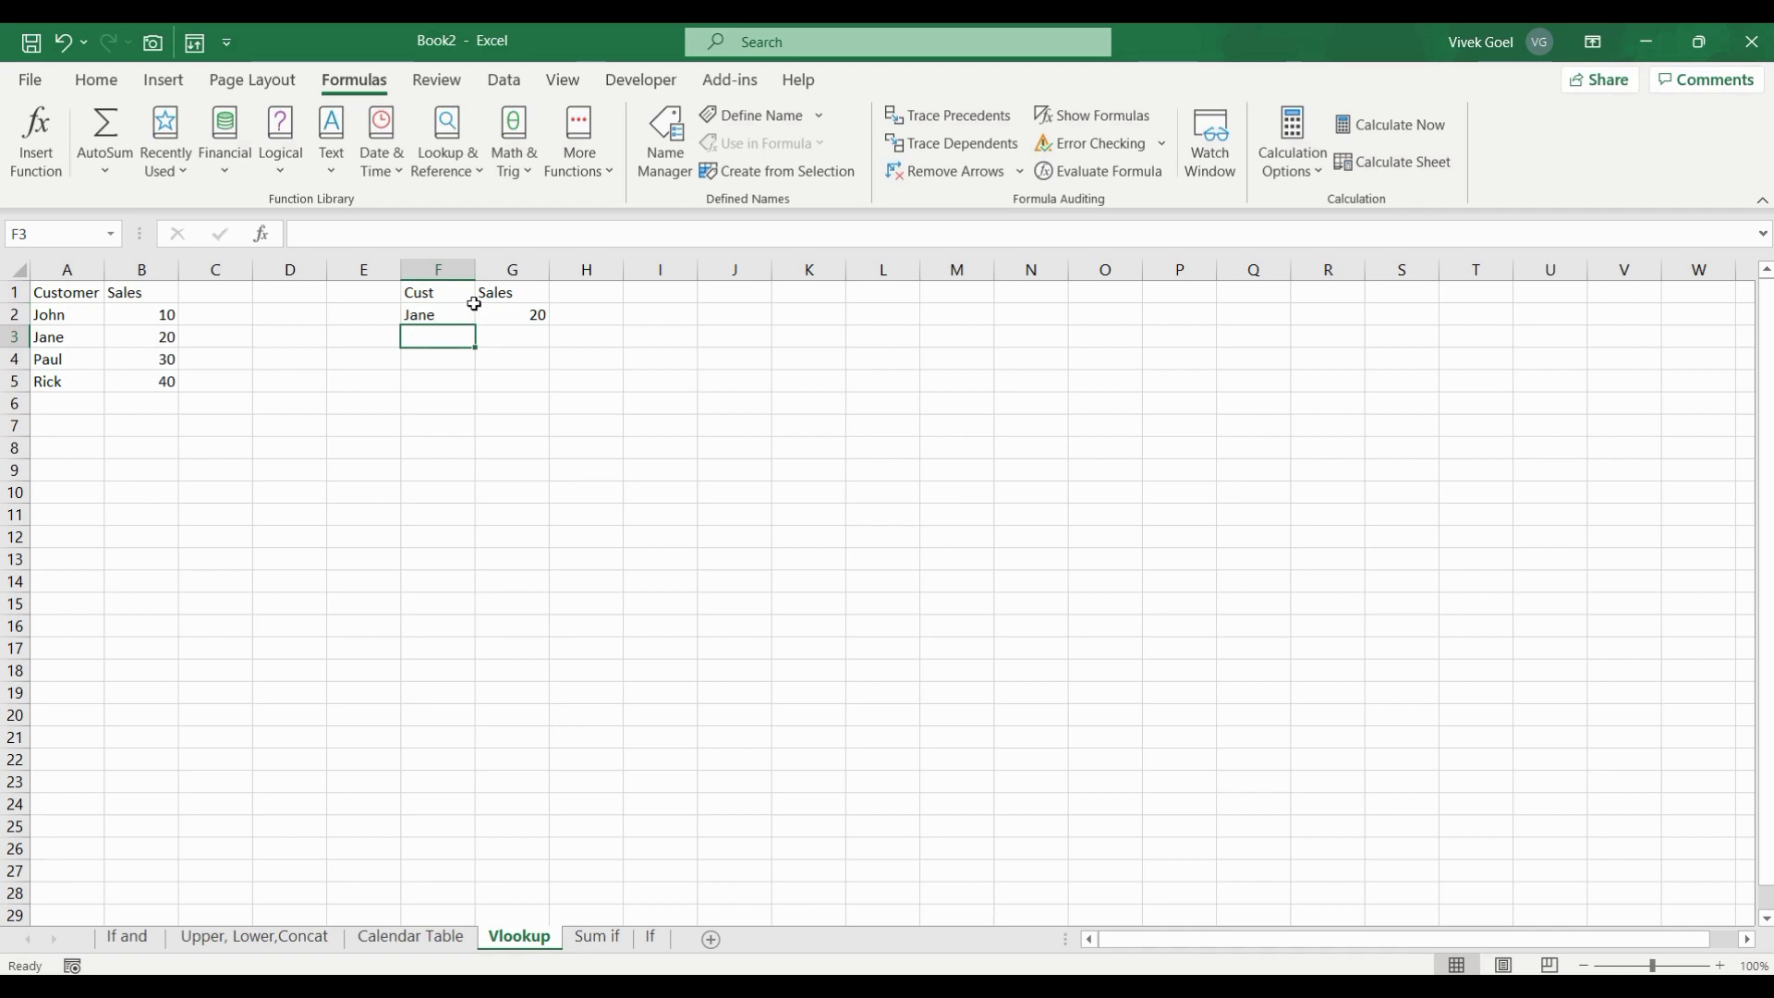
left_click(456, 315)
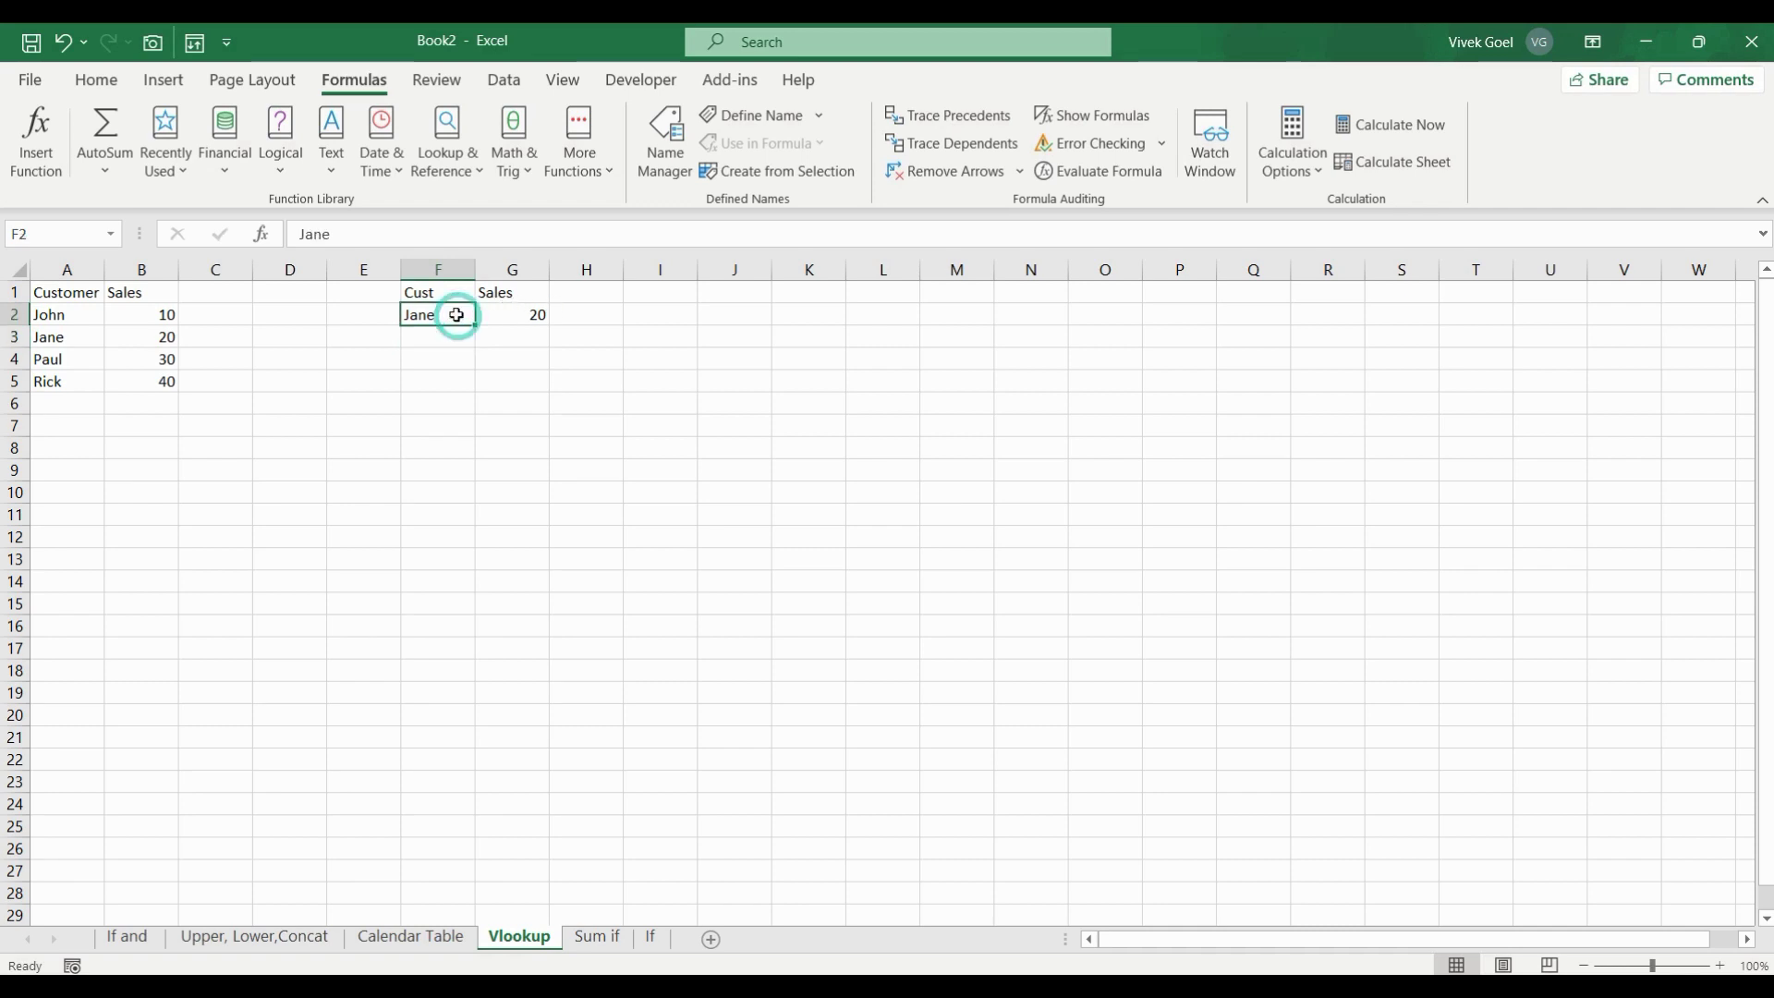
type("R")
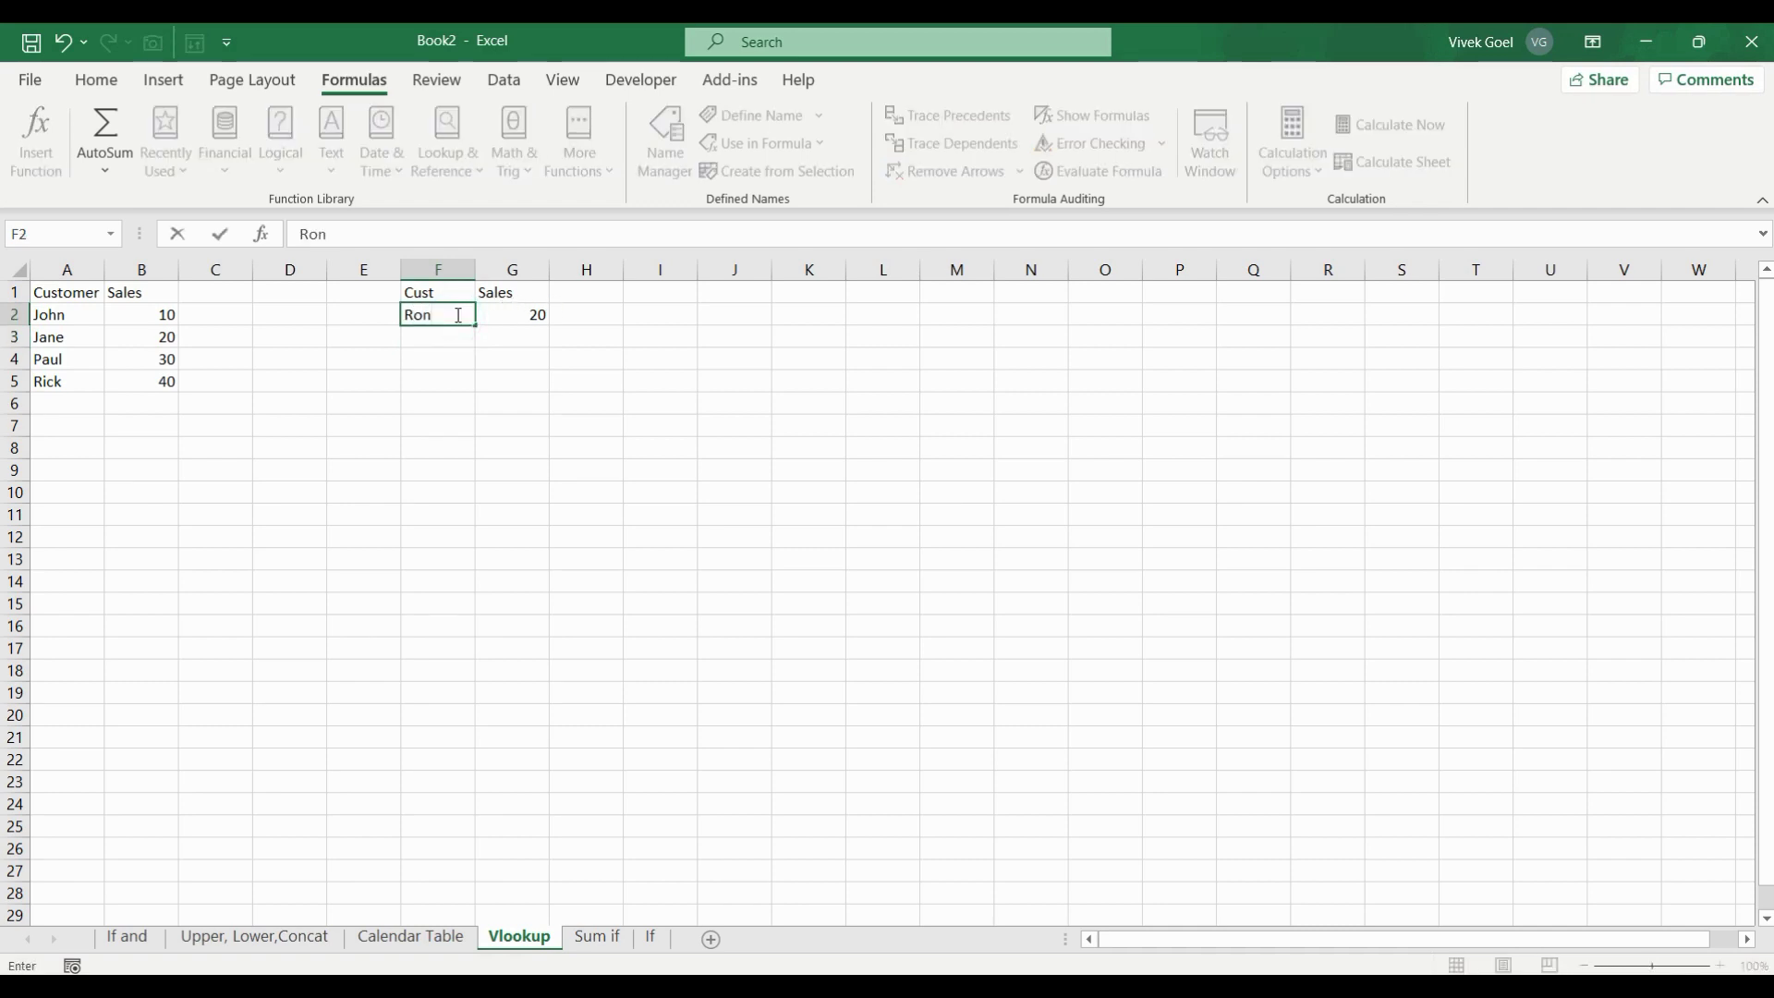
type("on")
key("Return")
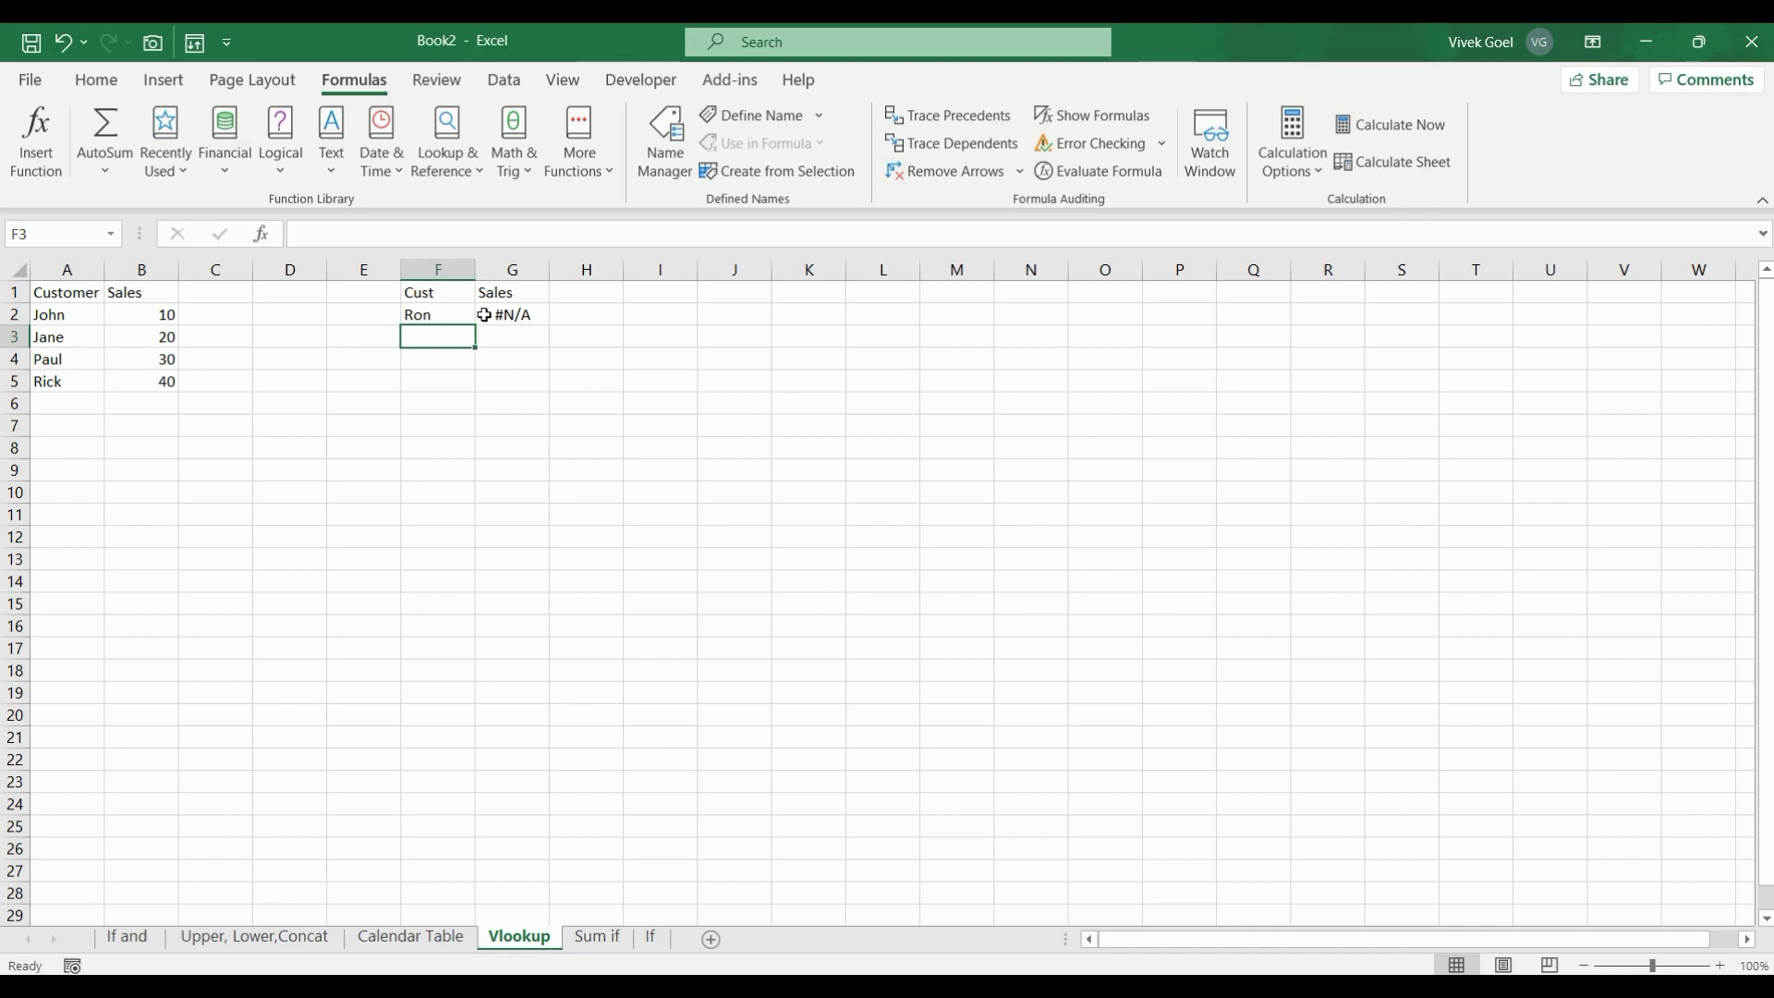
- On the Sum if sheet, inspect the West SUMIF in J4:K4 and the SUMIFS in J5:K5, then select D3
left_click(589, 938)
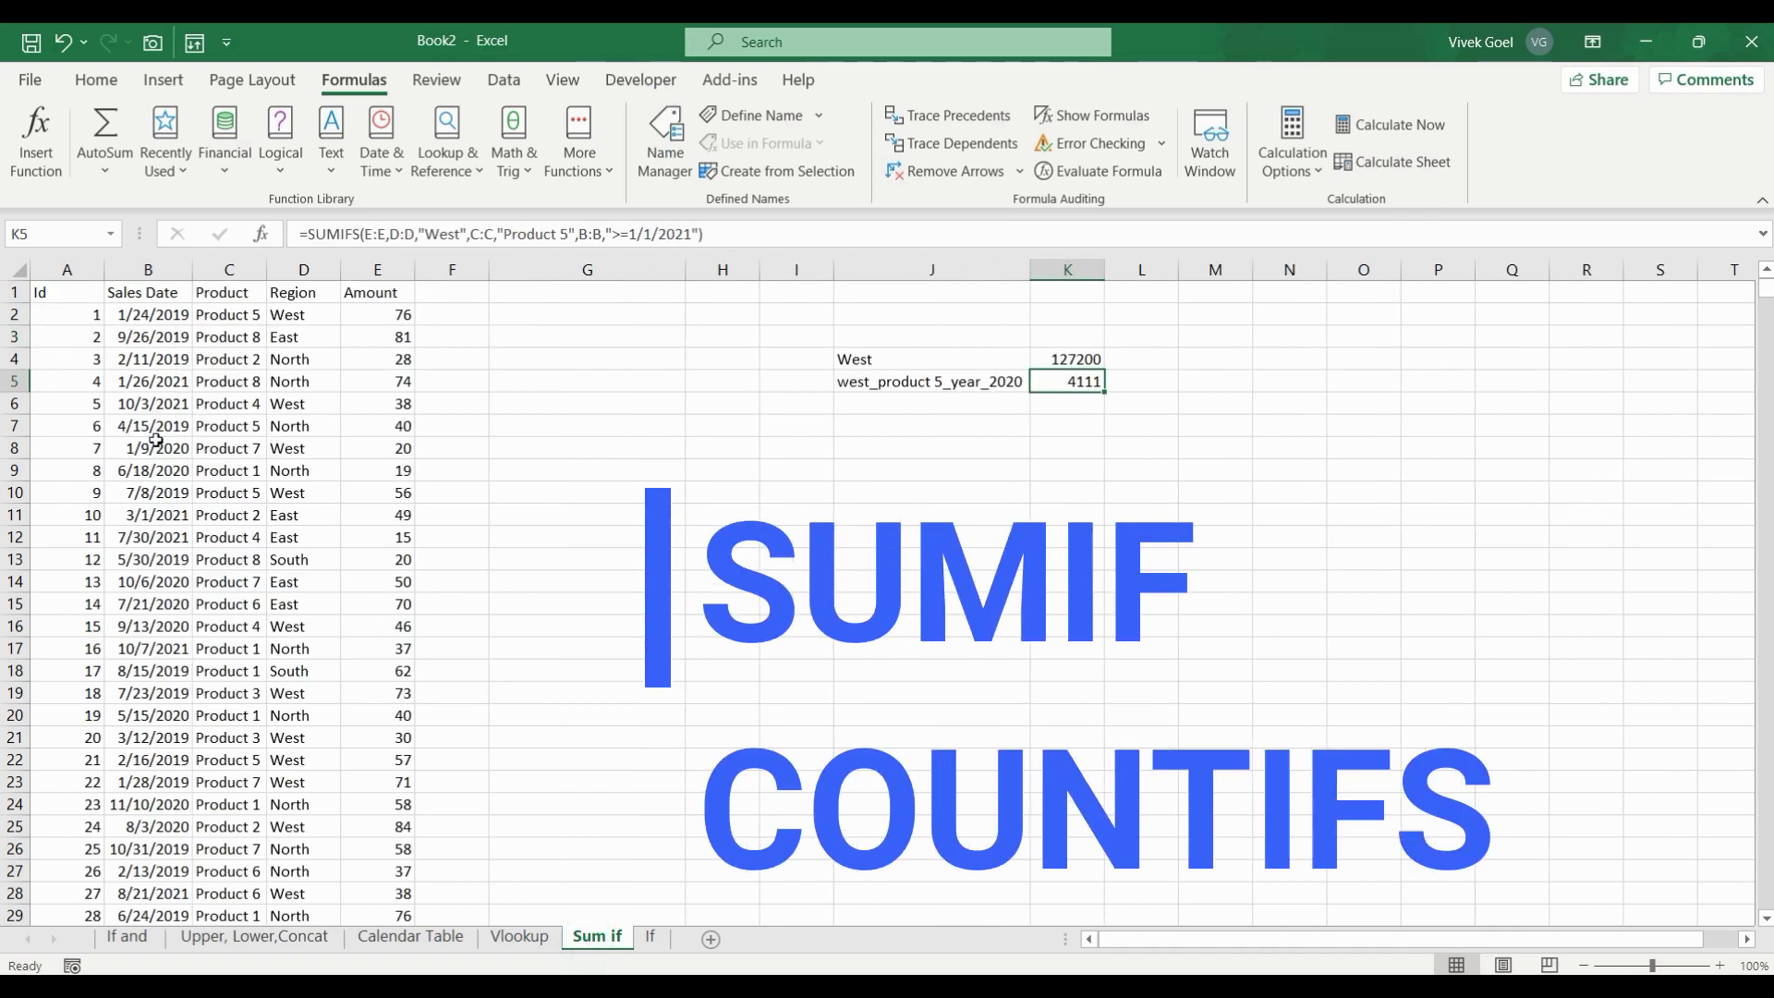
left_click(950, 362)
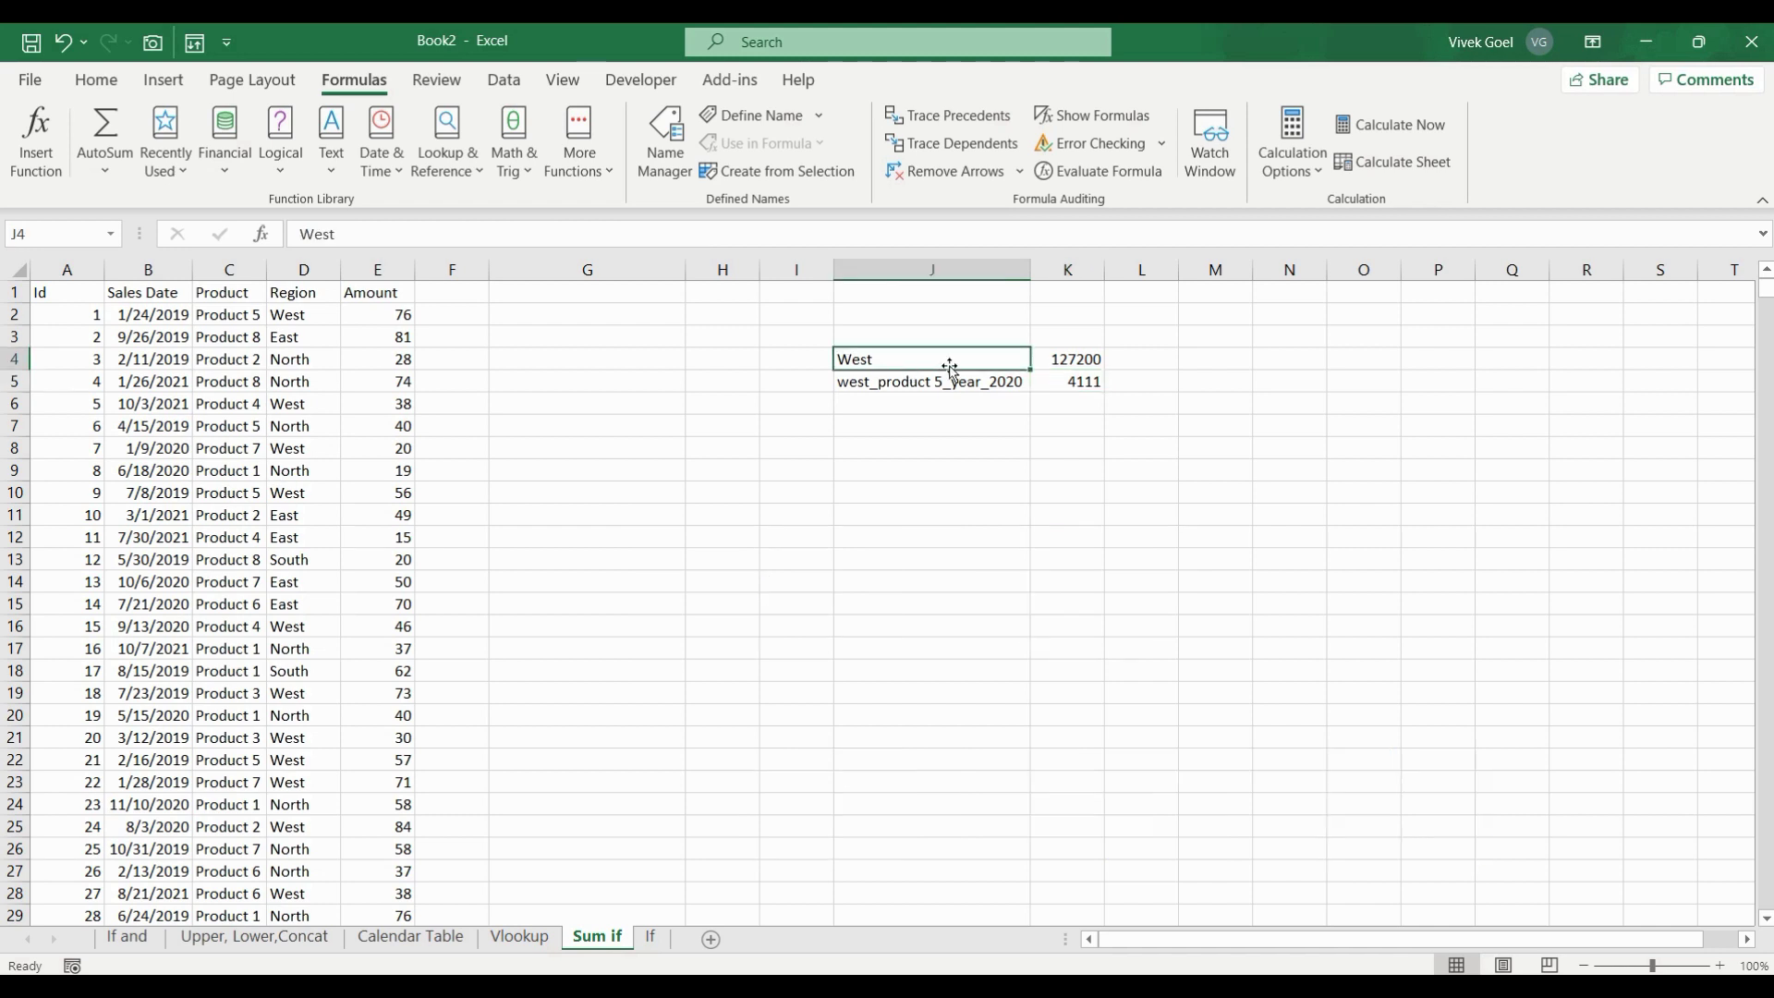
left_click(1054, 357)
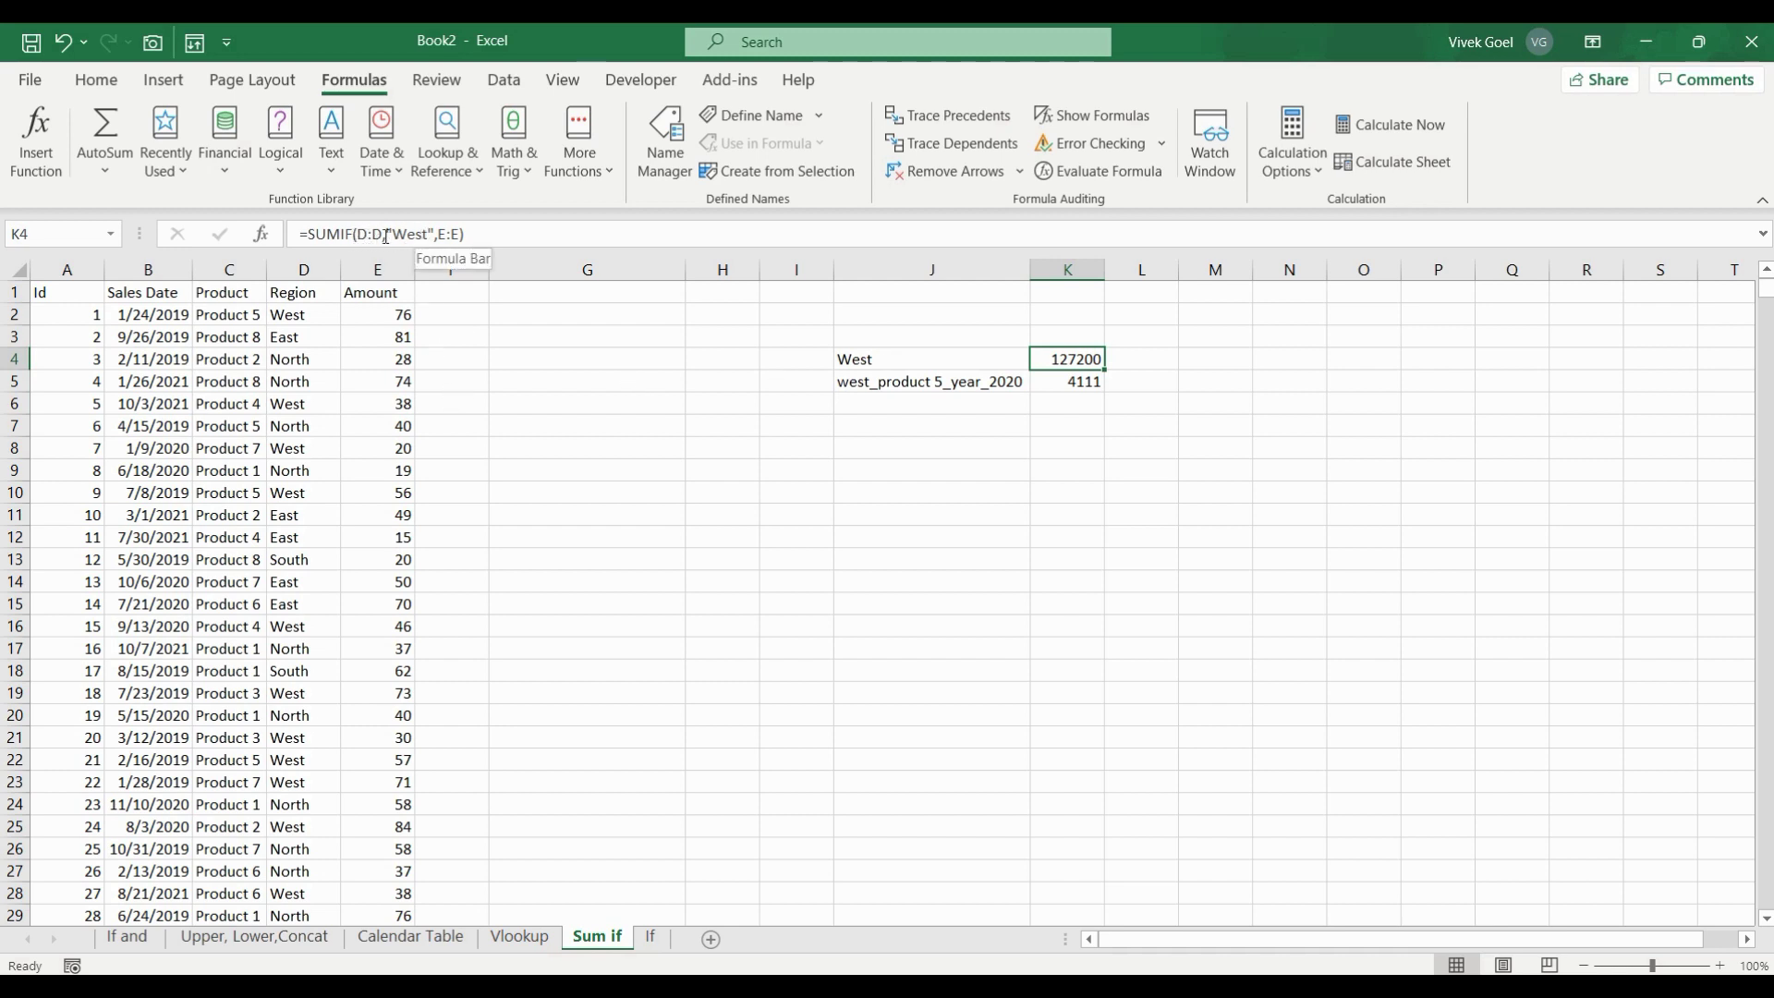
left_click(884, 381)
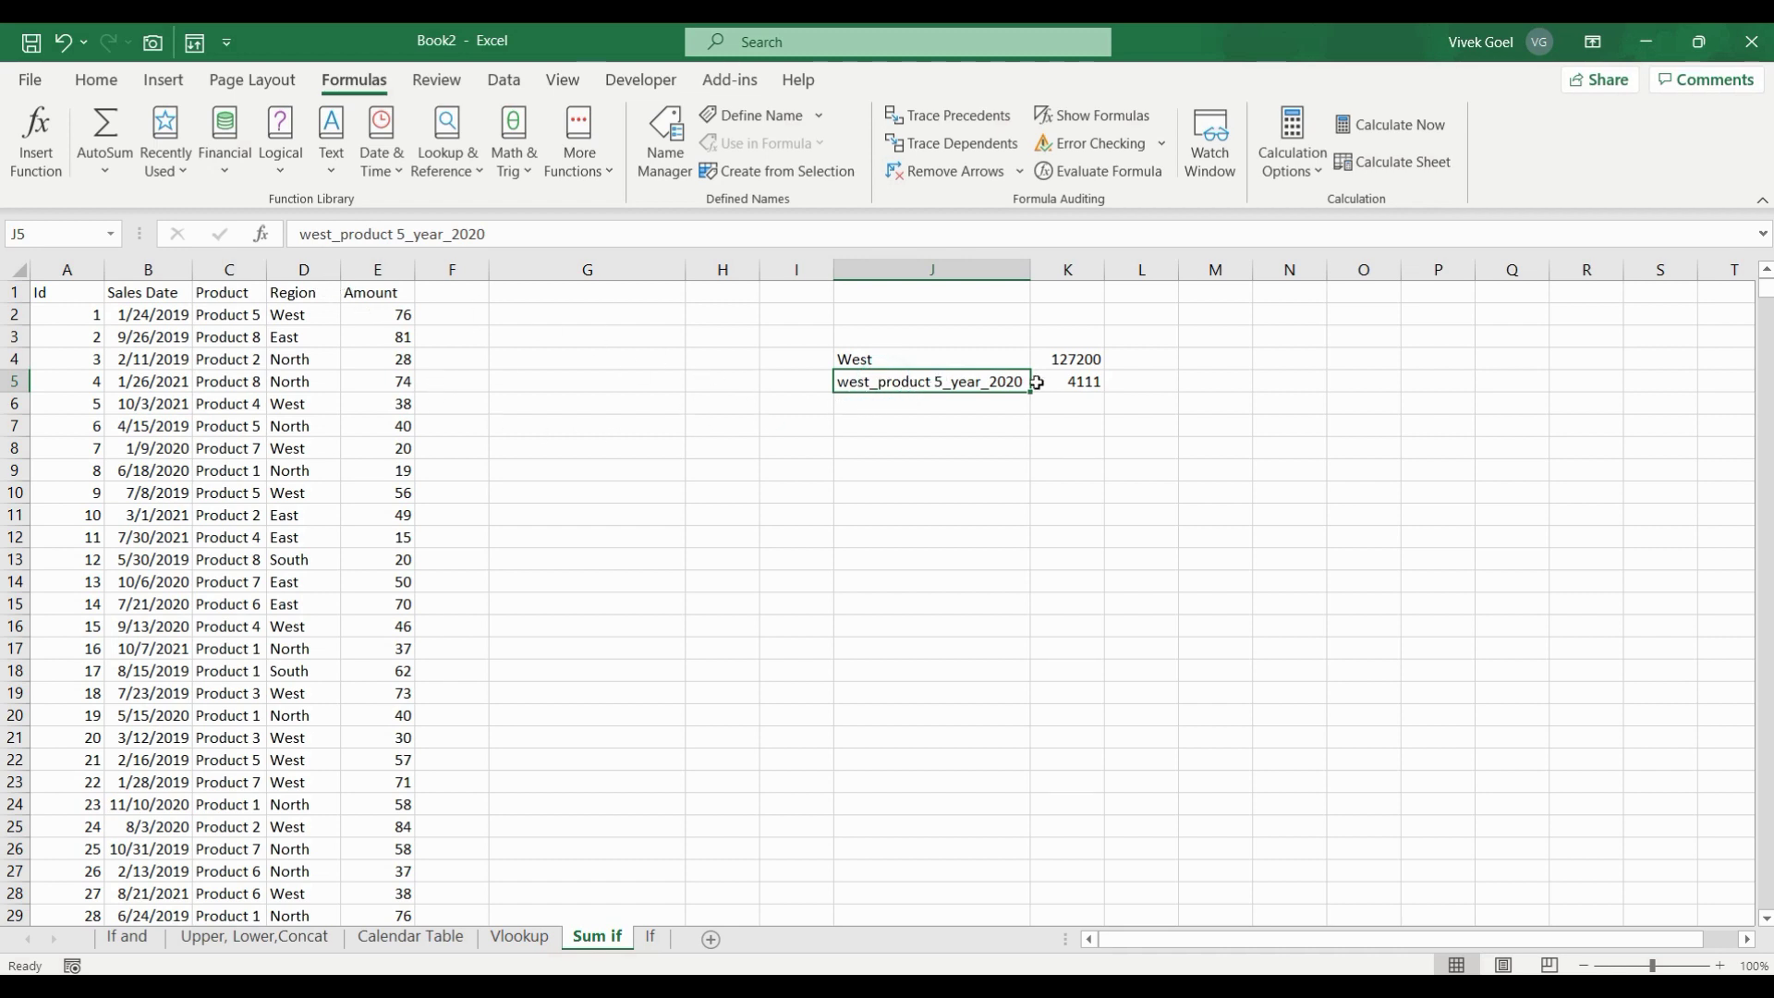
left_click(1065, 380)
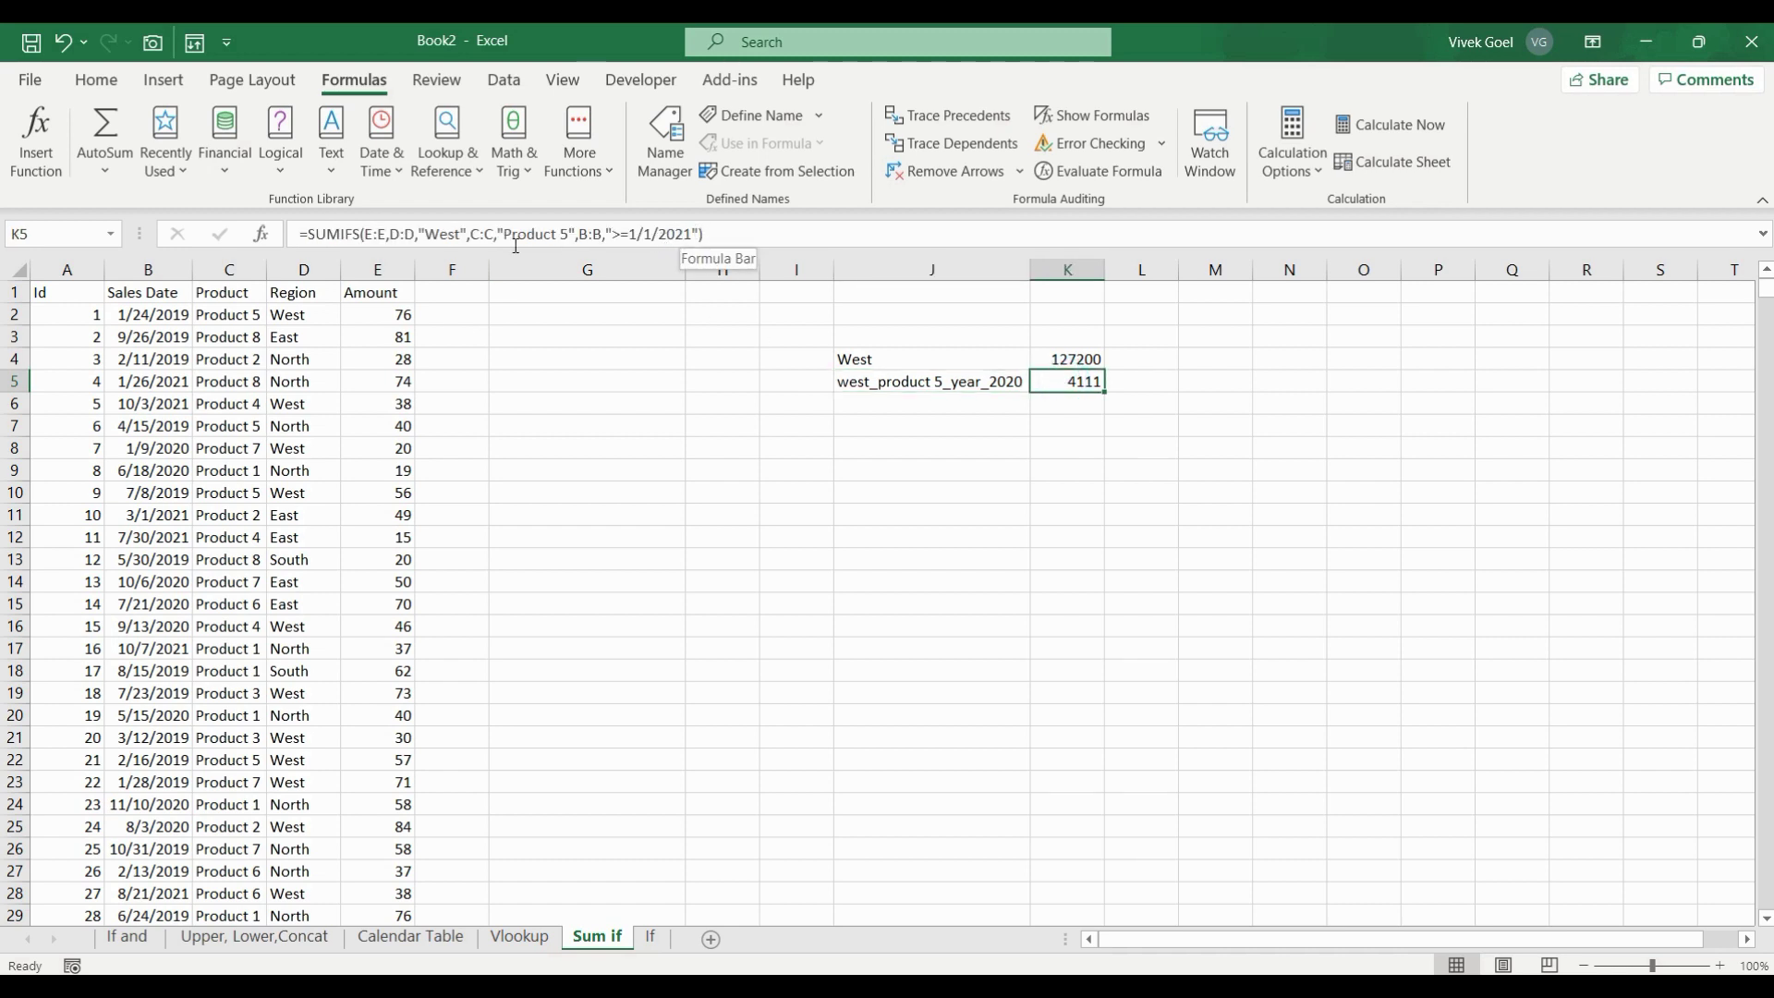
left_click(302, 327)
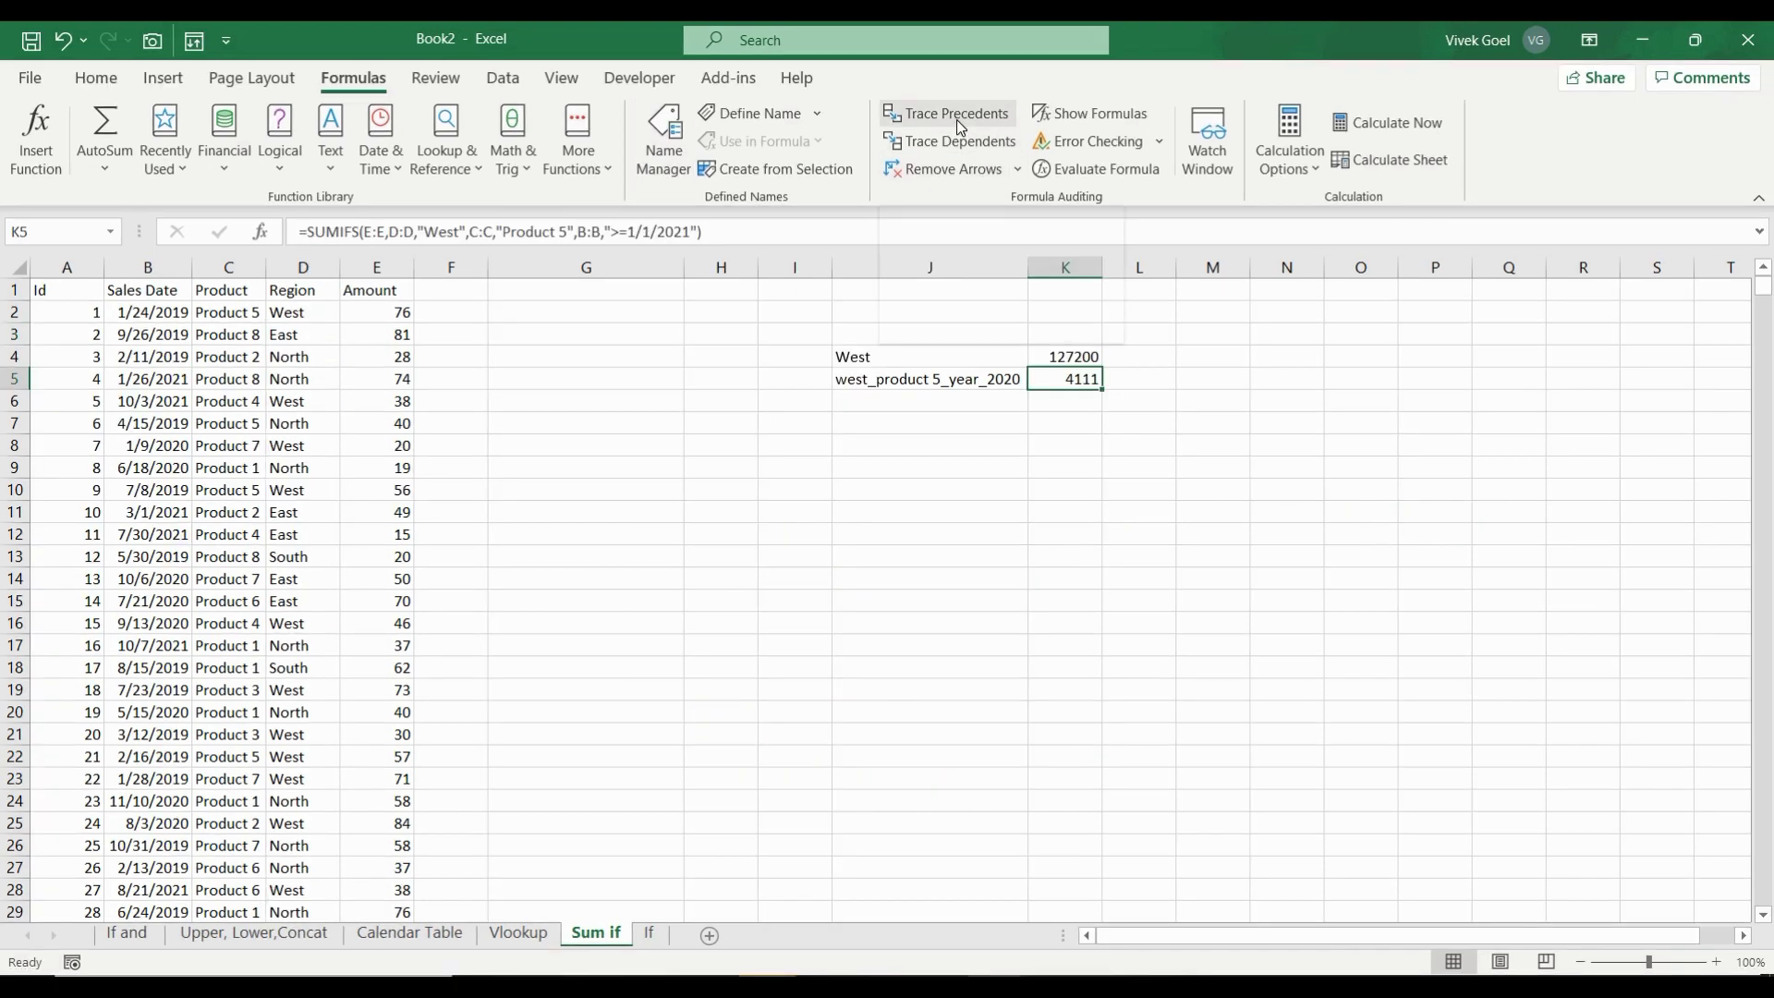
- Trace the precedents of K5's SUMIFS back to the Sales Date, Product, Region and Amount columns
left_click(956, 119)
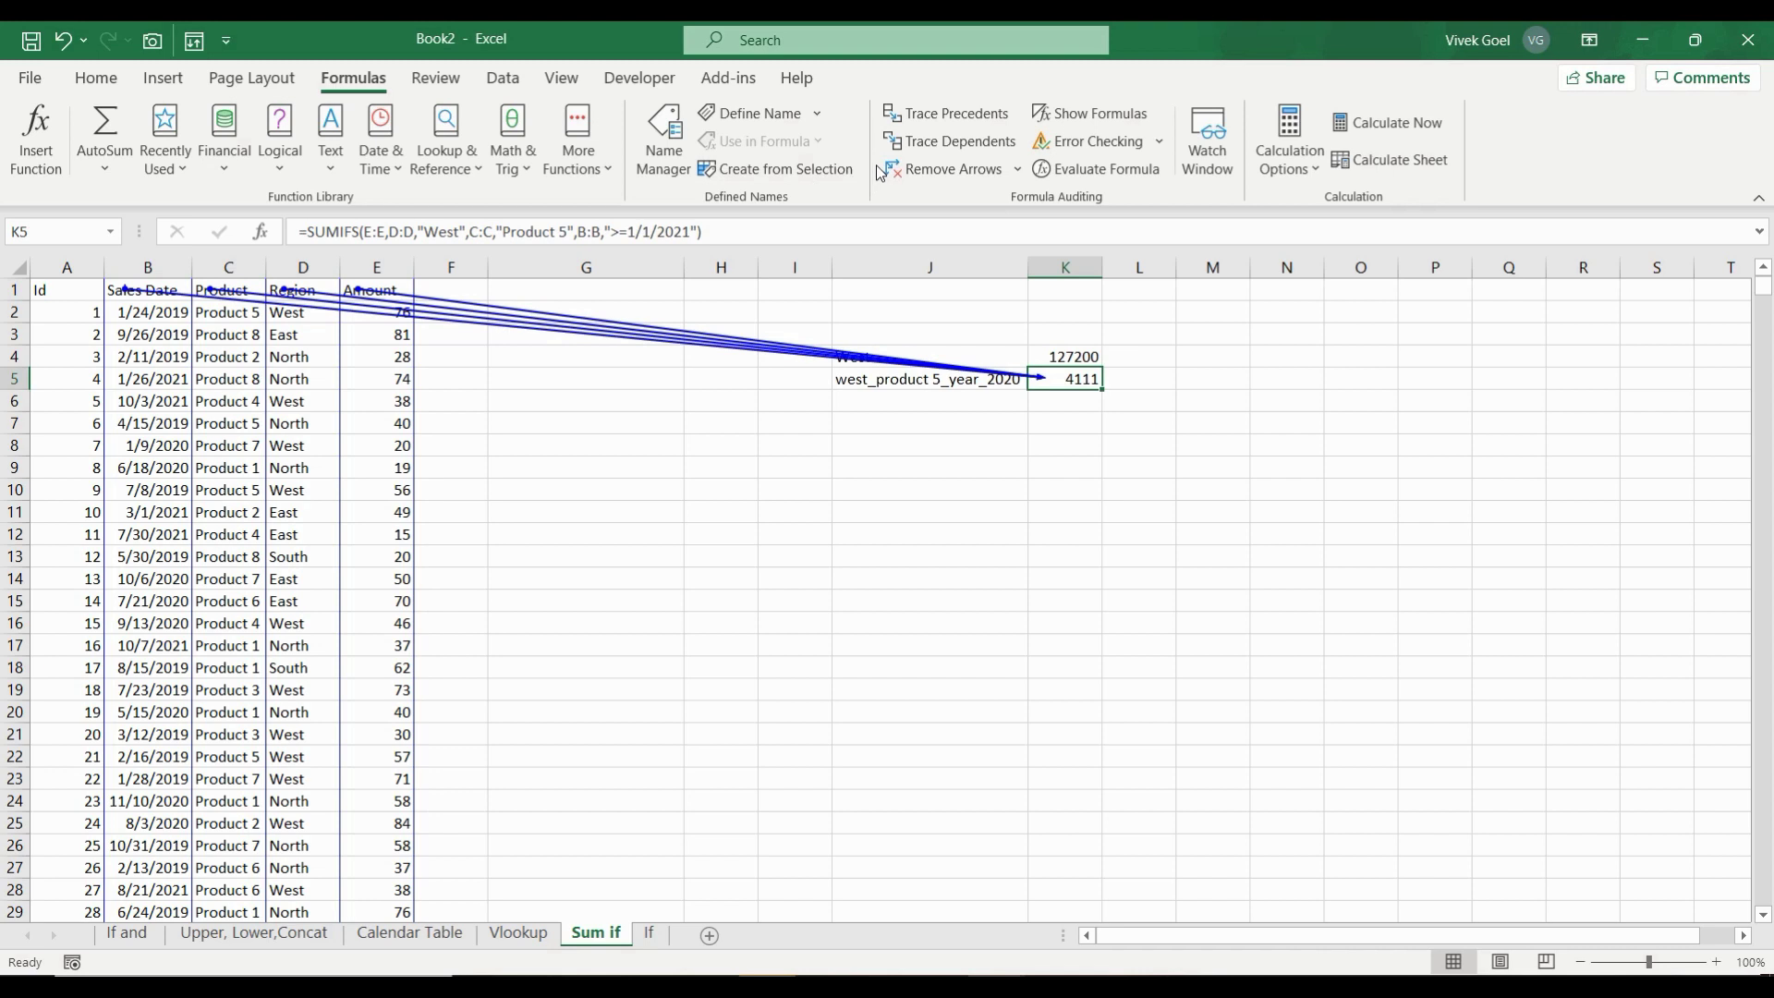
- On the Calendar Table, trace and remove A2's dependent arrows, then toggle Show Formulas on and off
left_click(453, 934)
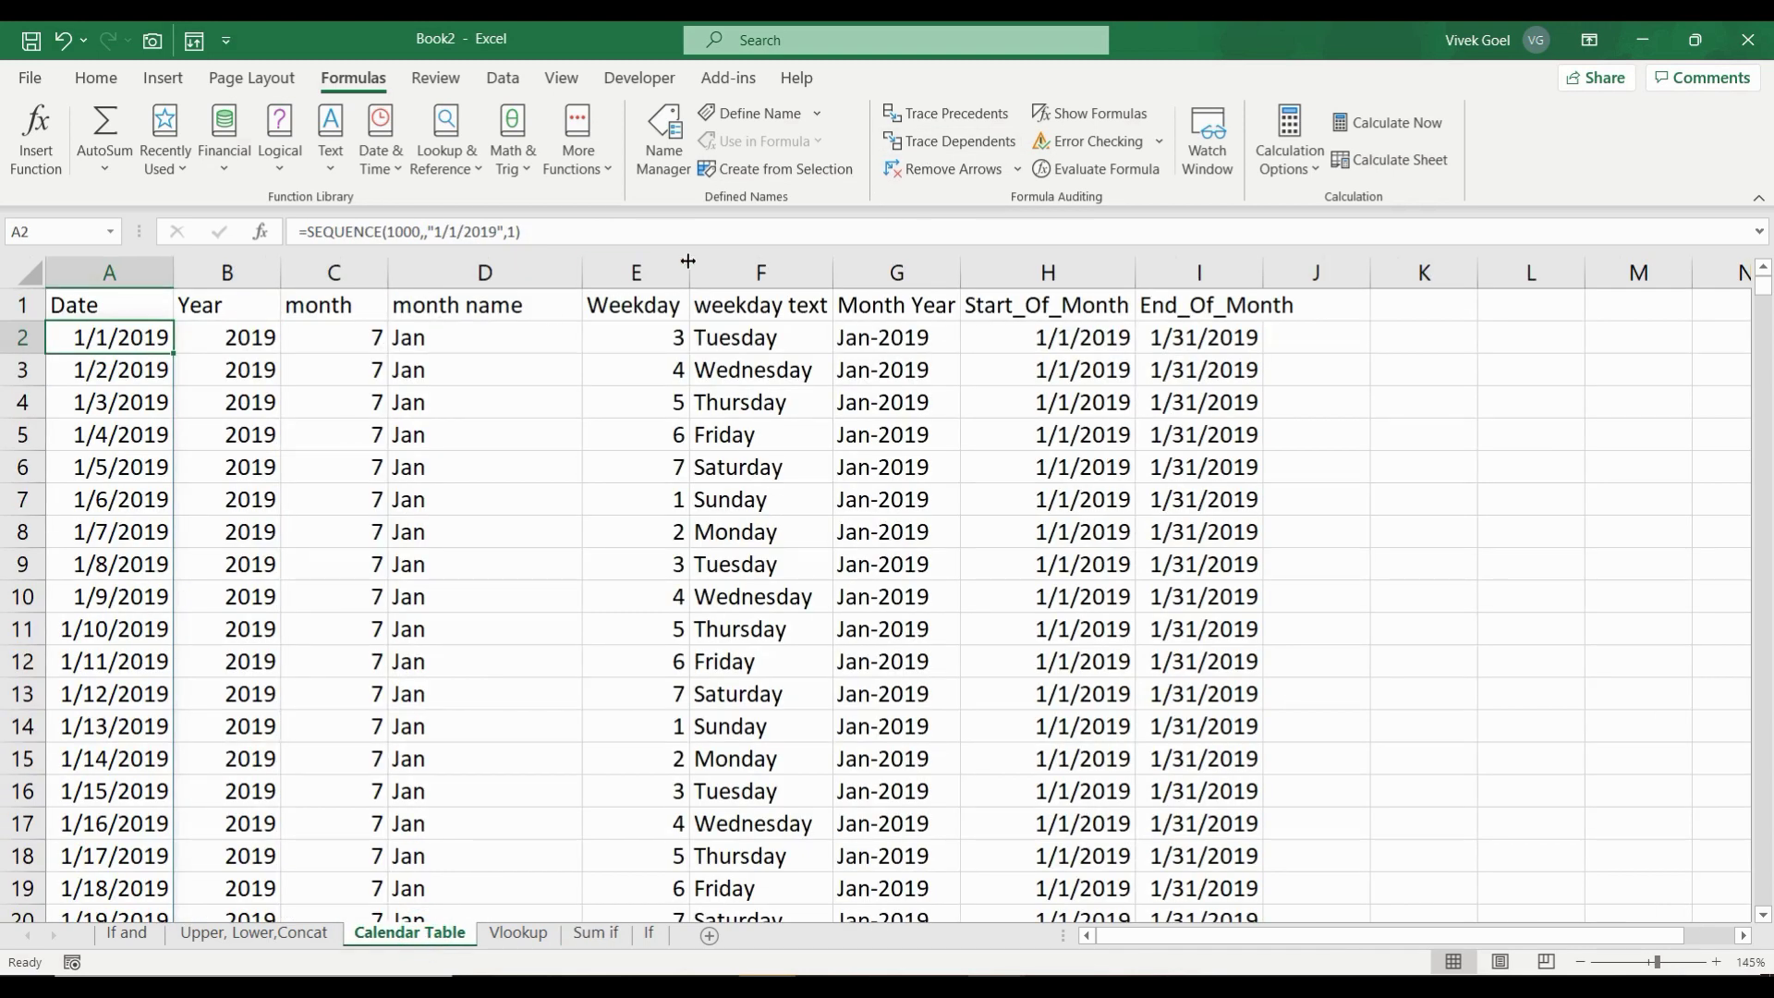
left_click(929, 146)
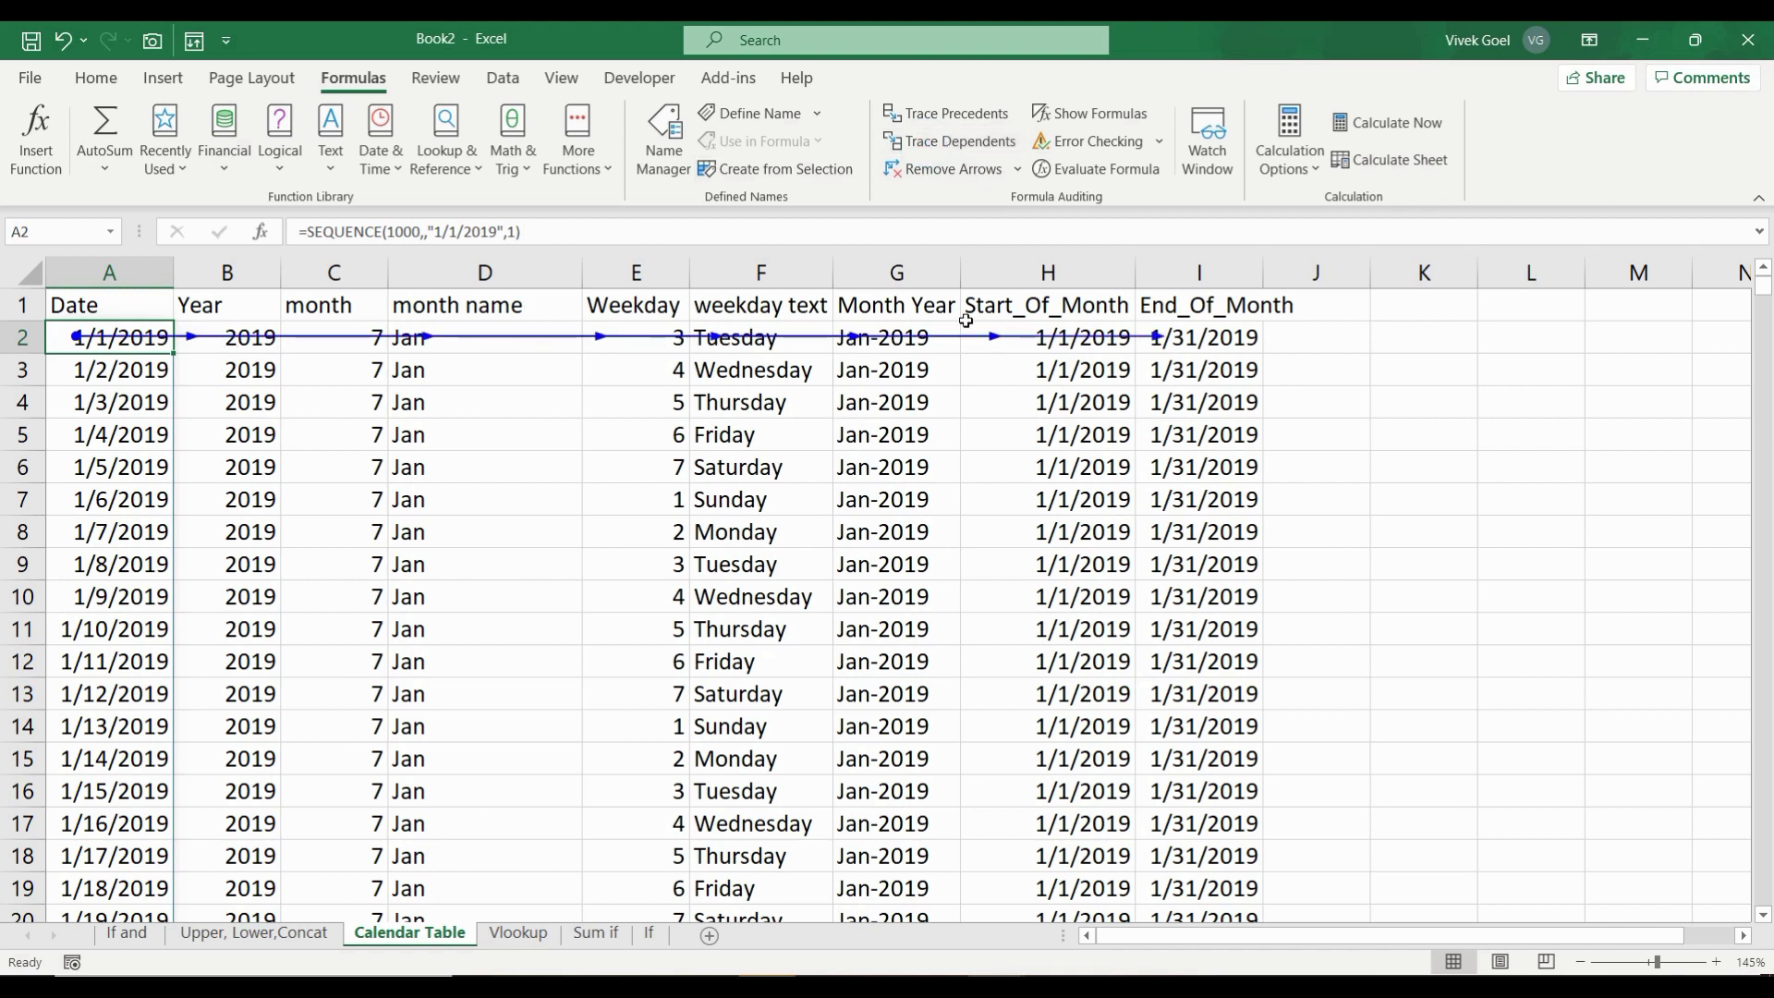
left_click(936, 174)
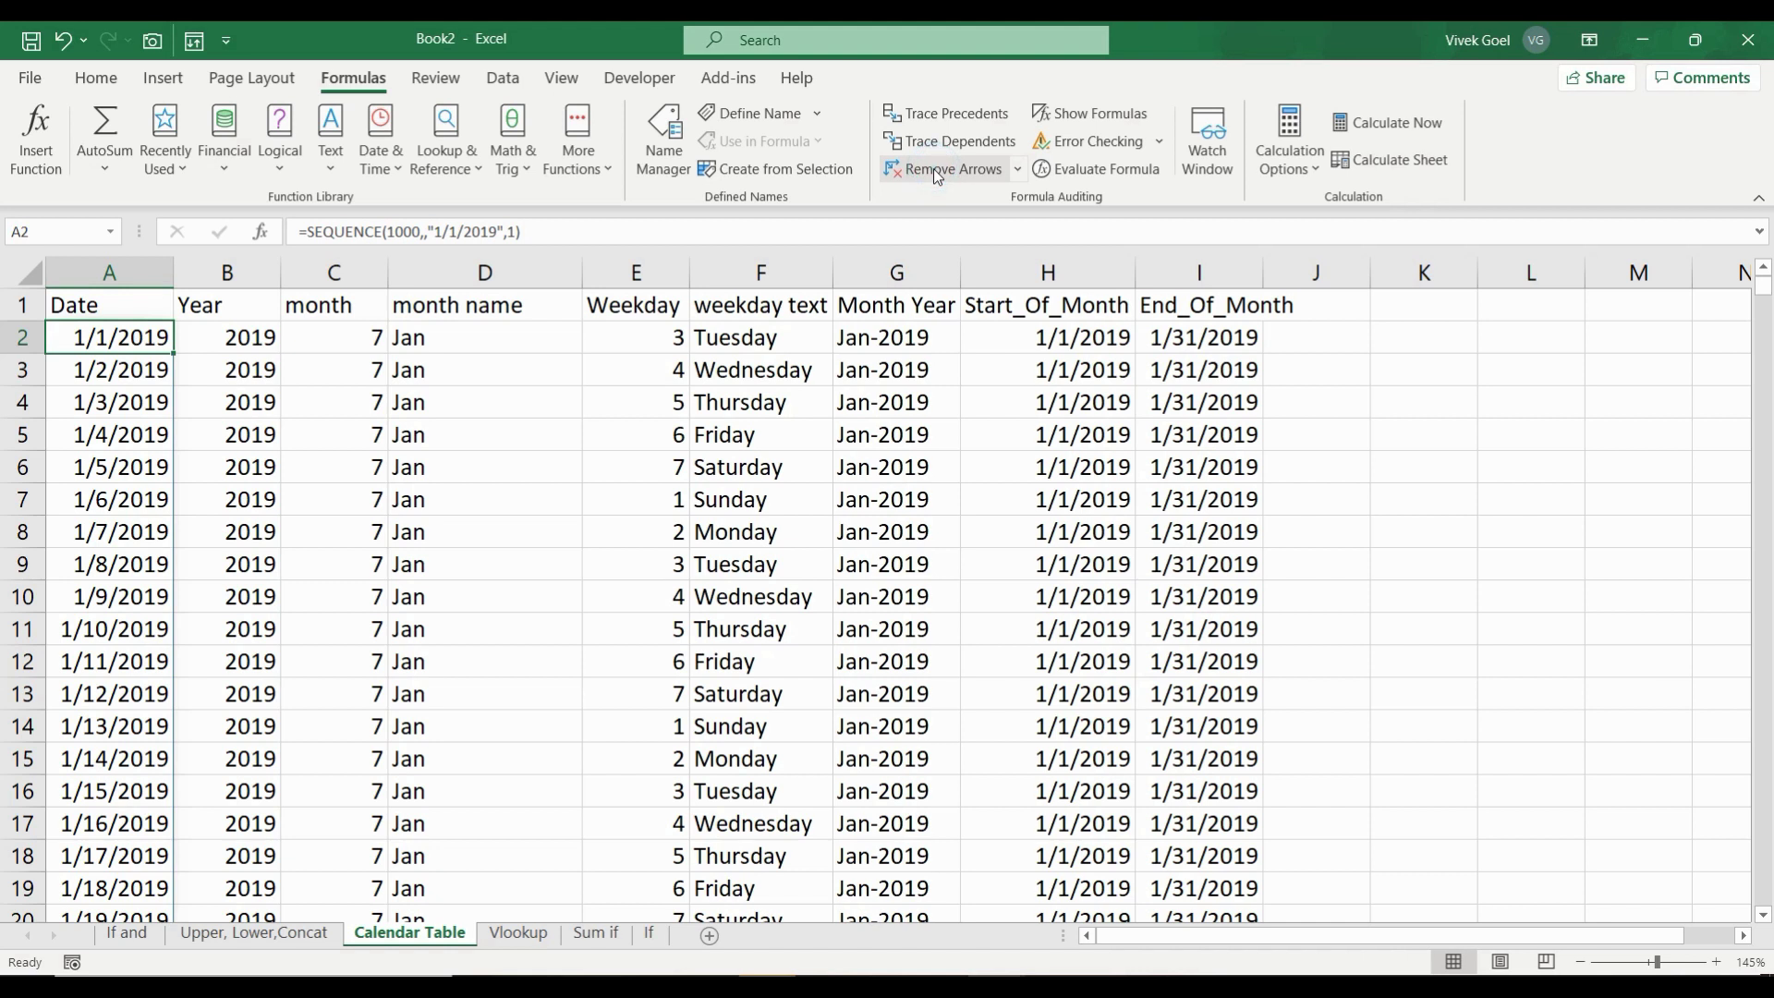
left_click(1071, 112)
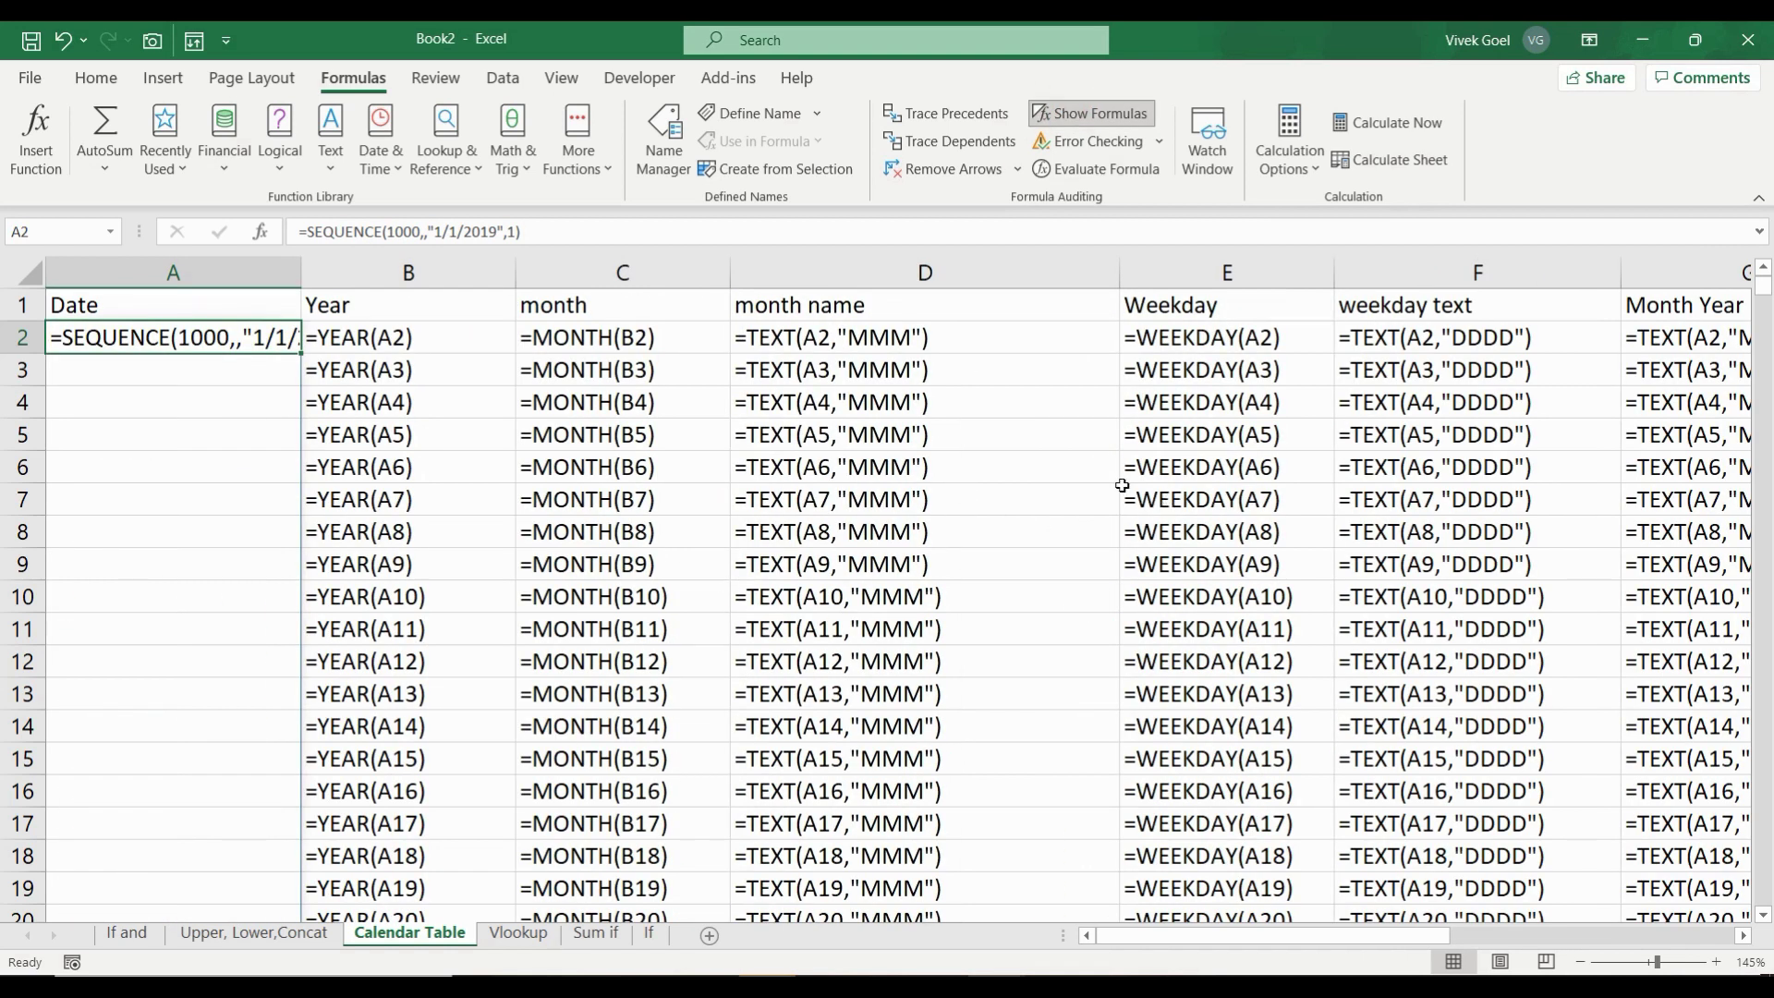
left_click(1061, 127)
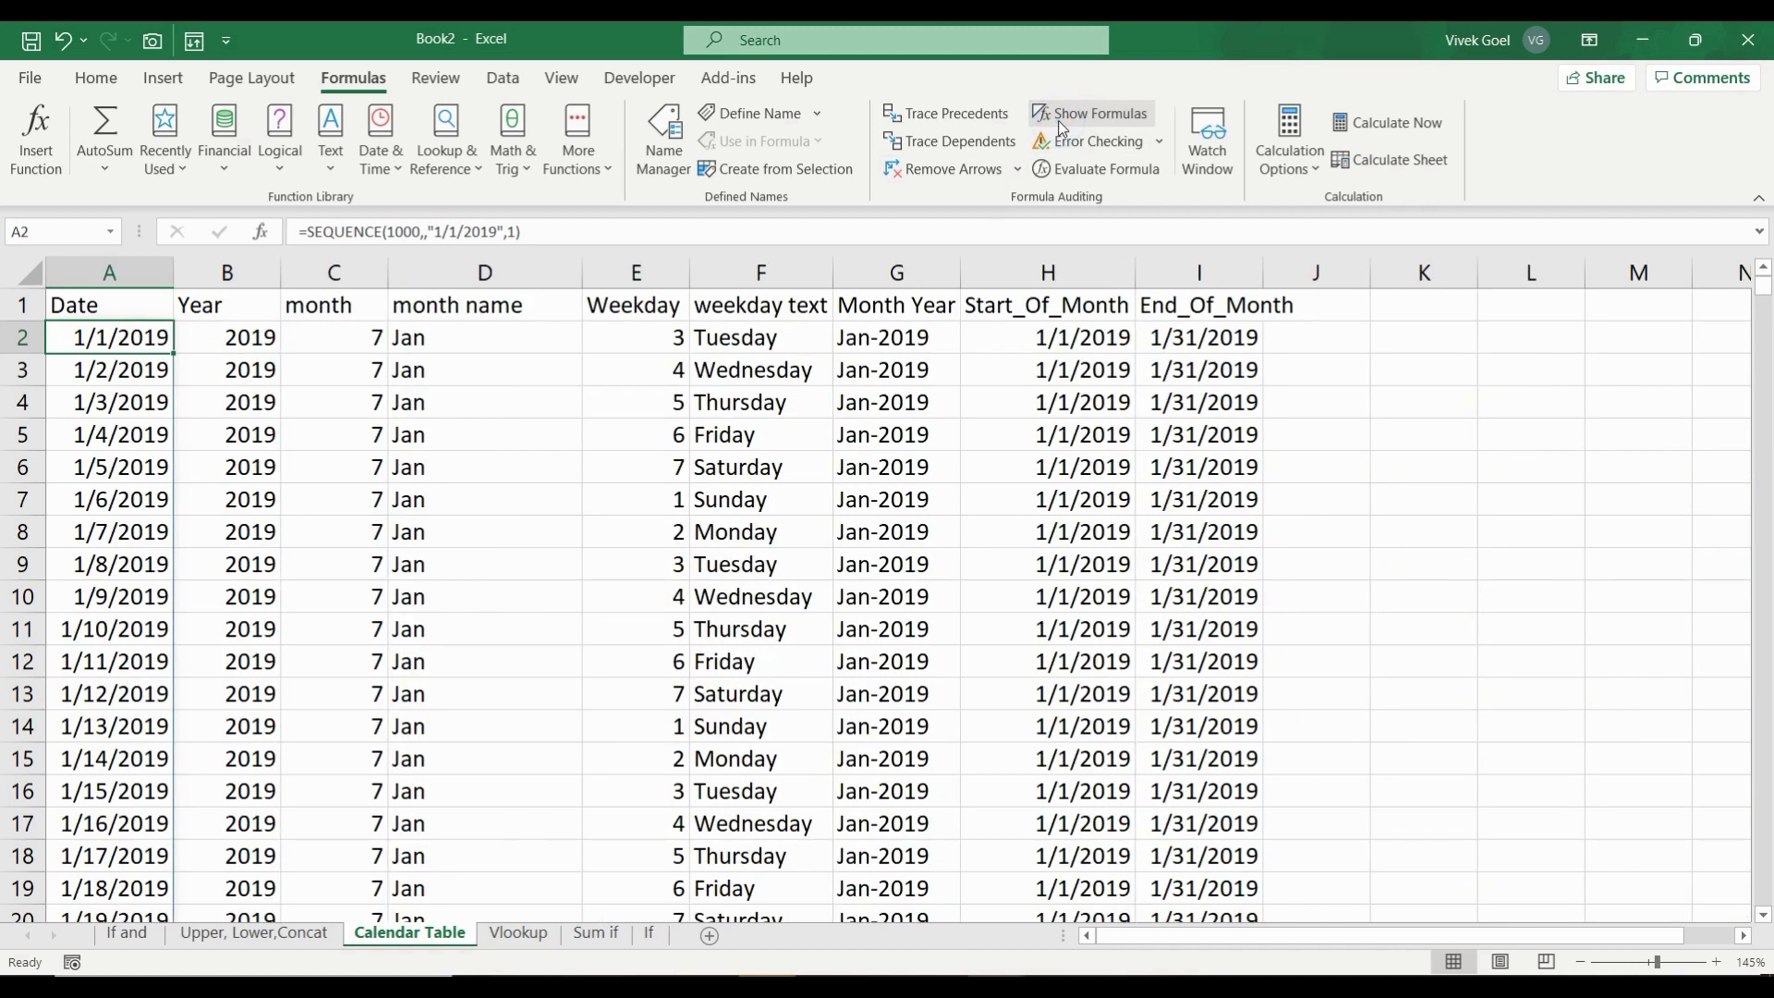
- On the Sum if sheet, remove the trace arrows and evaluate K5's SUMIFS to 4111
left_click(598, 933)
left_click(988, 170)
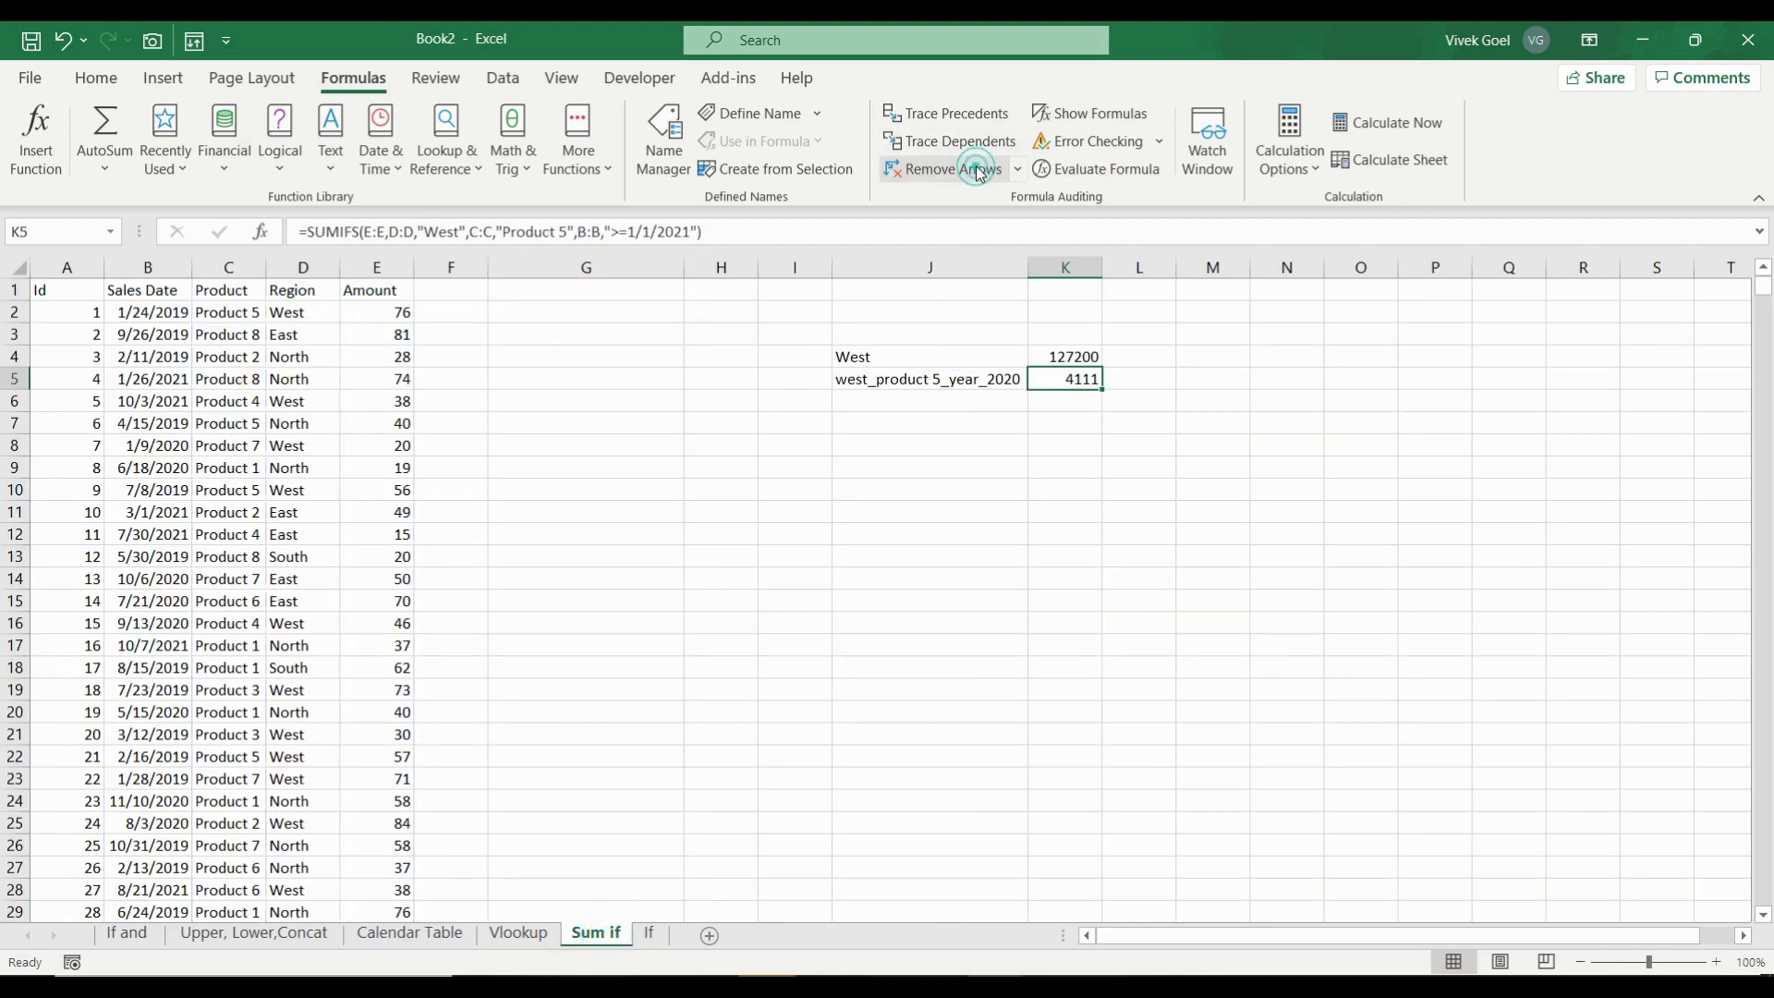
left_click(1096, 169)
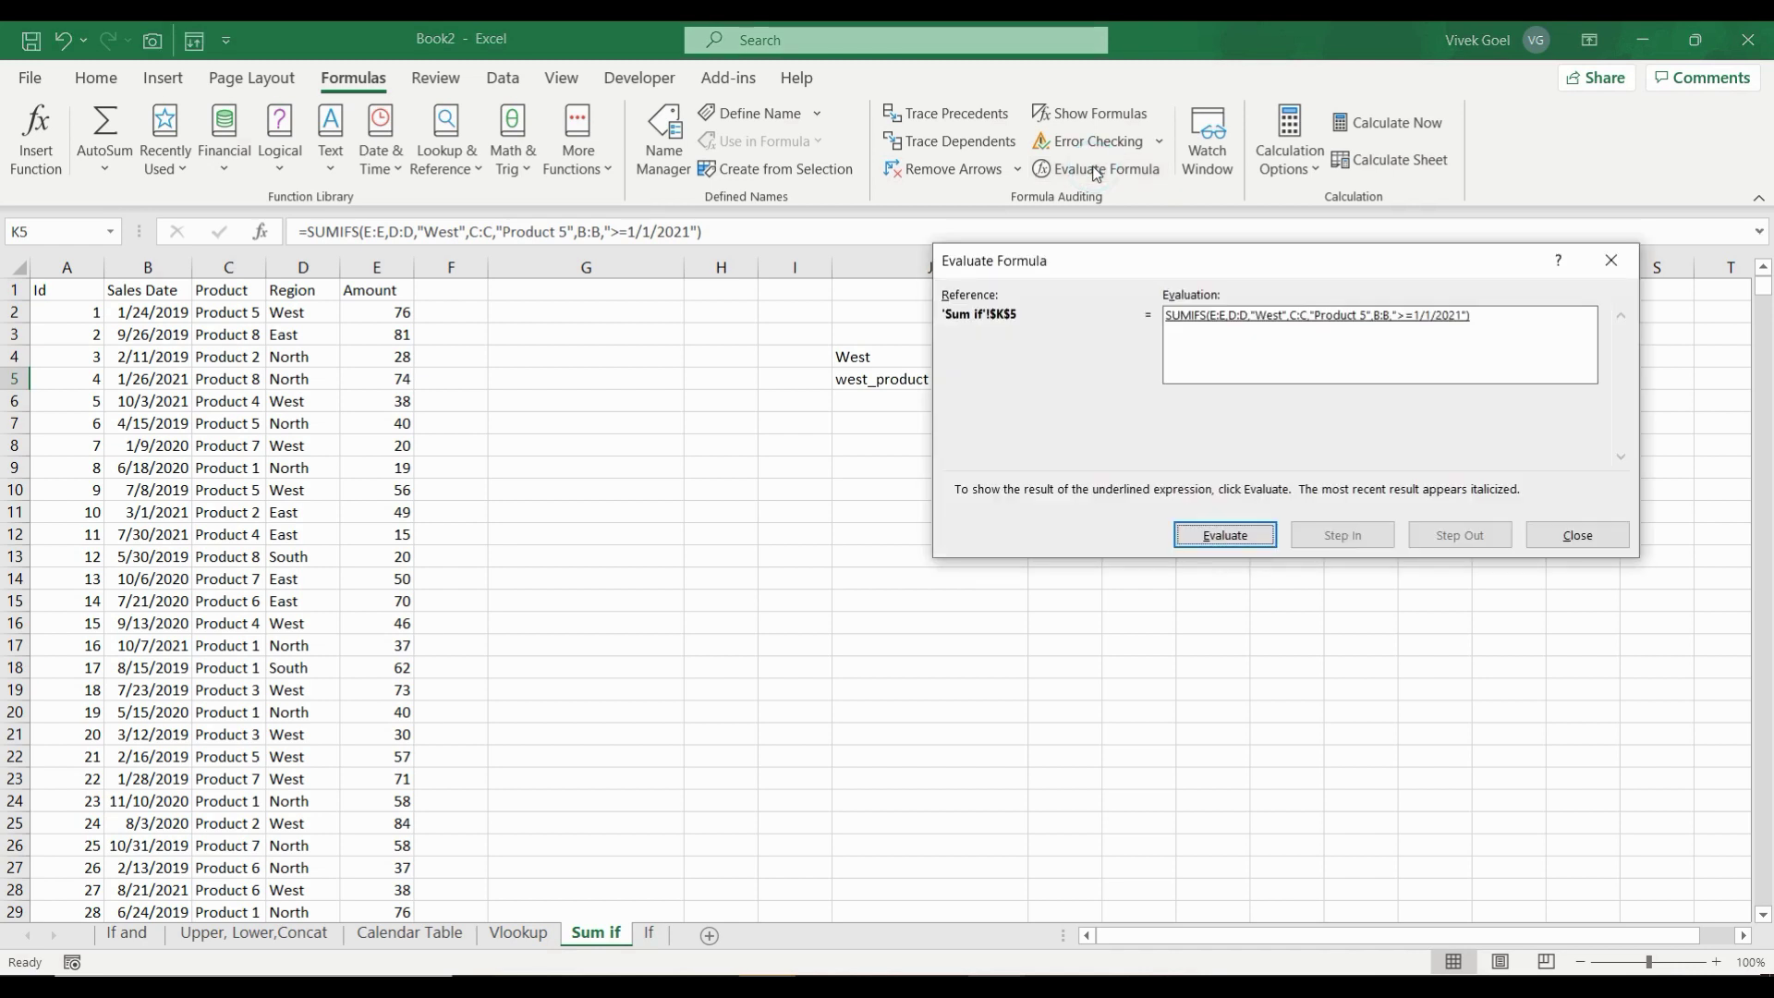
left_click(1262, 539)
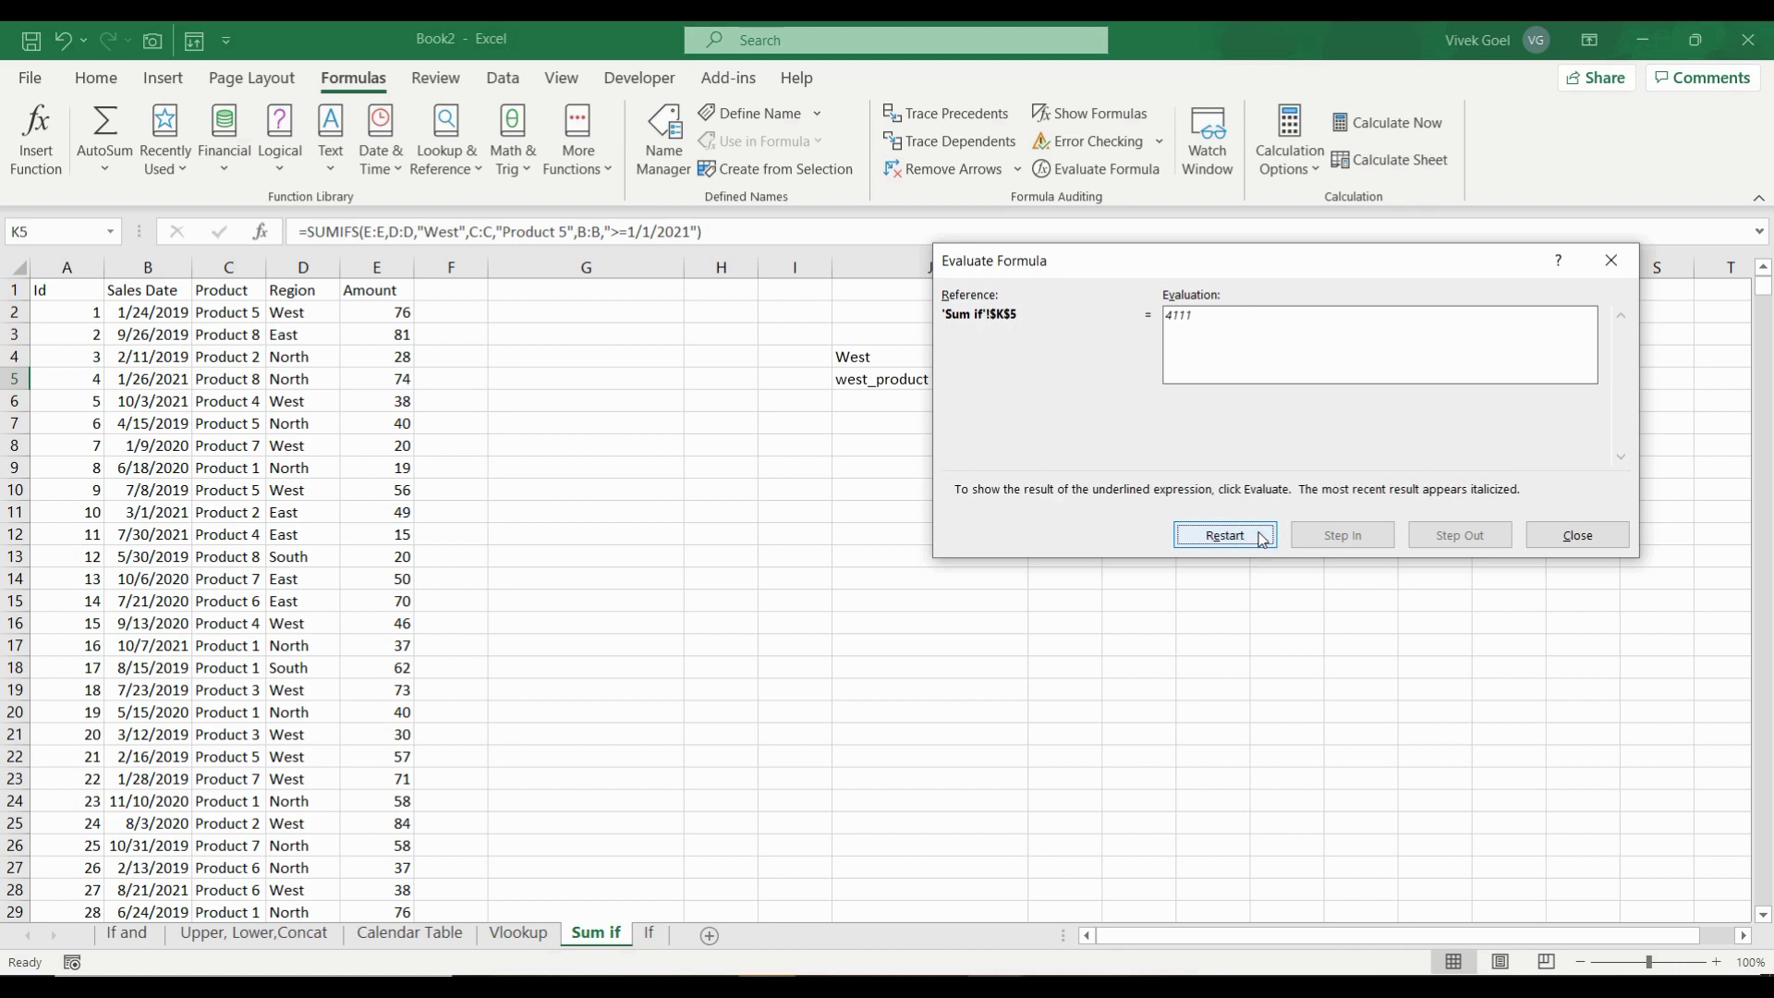